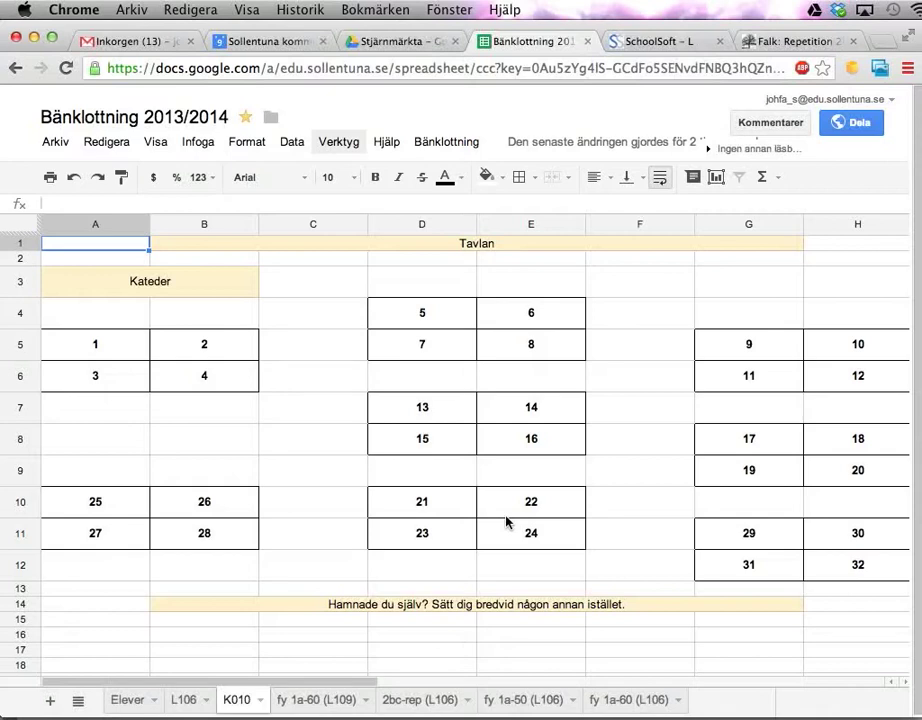
Add a new sheet after K010 for the classroom in the Preview sketch and name it D112.
key(super+Tab)
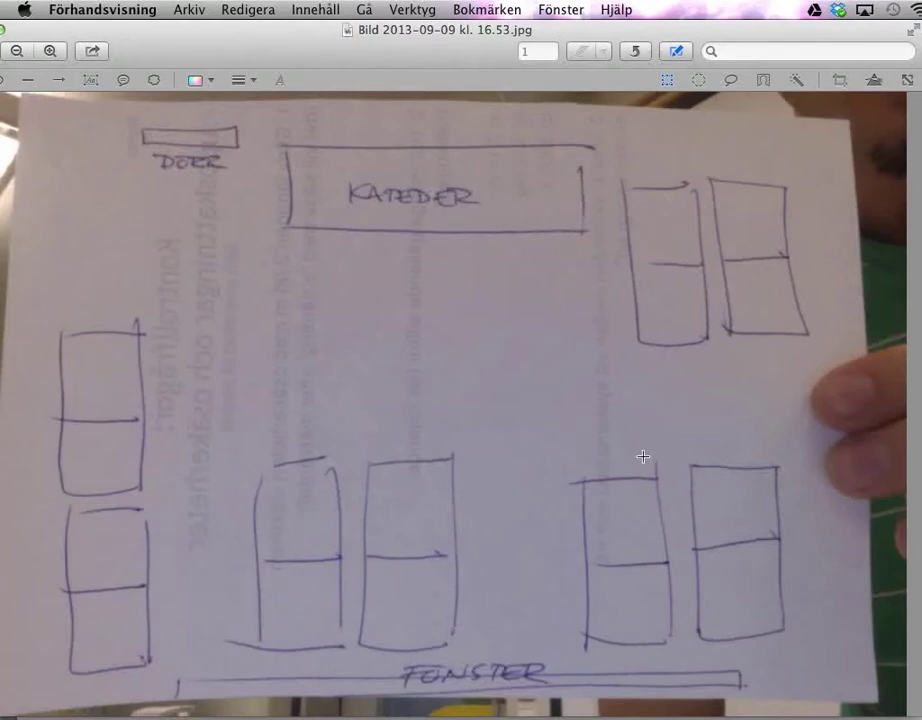
key(super+Tab)
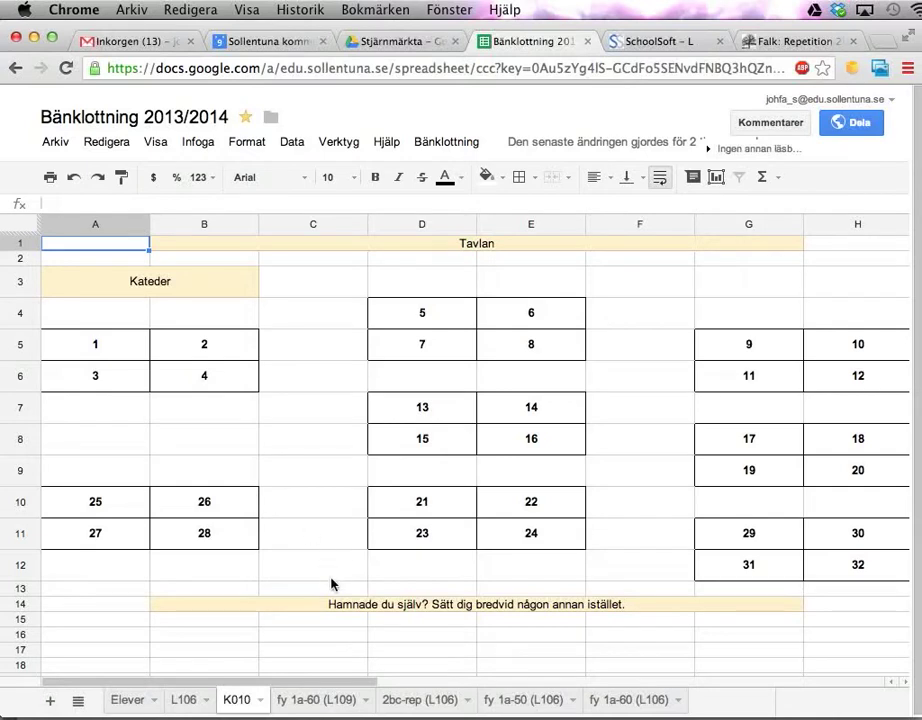
click(49, 703)
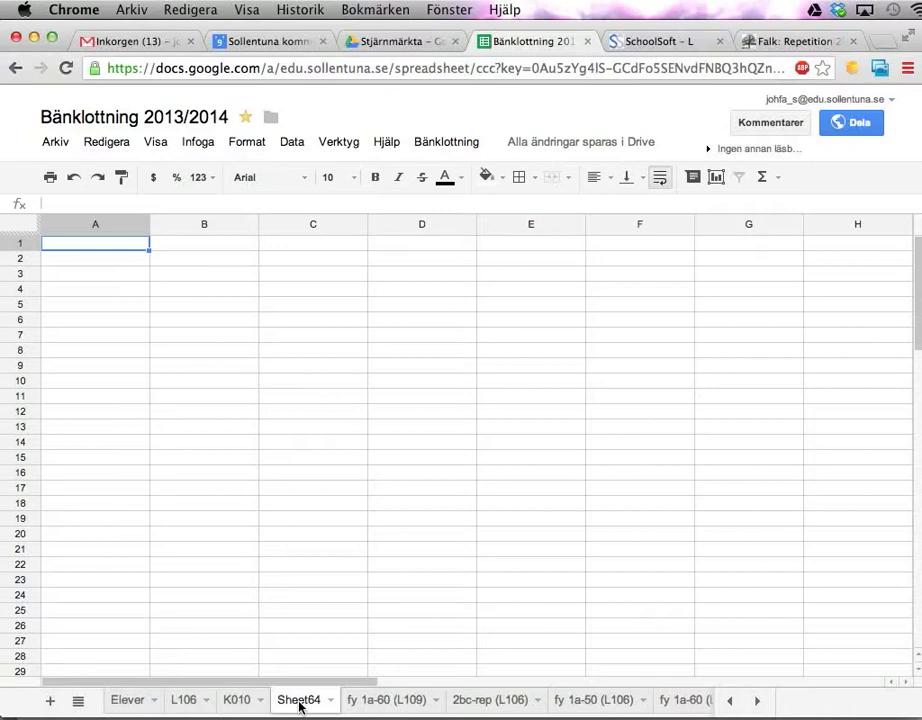
double_click(299, 702)
text(D112)
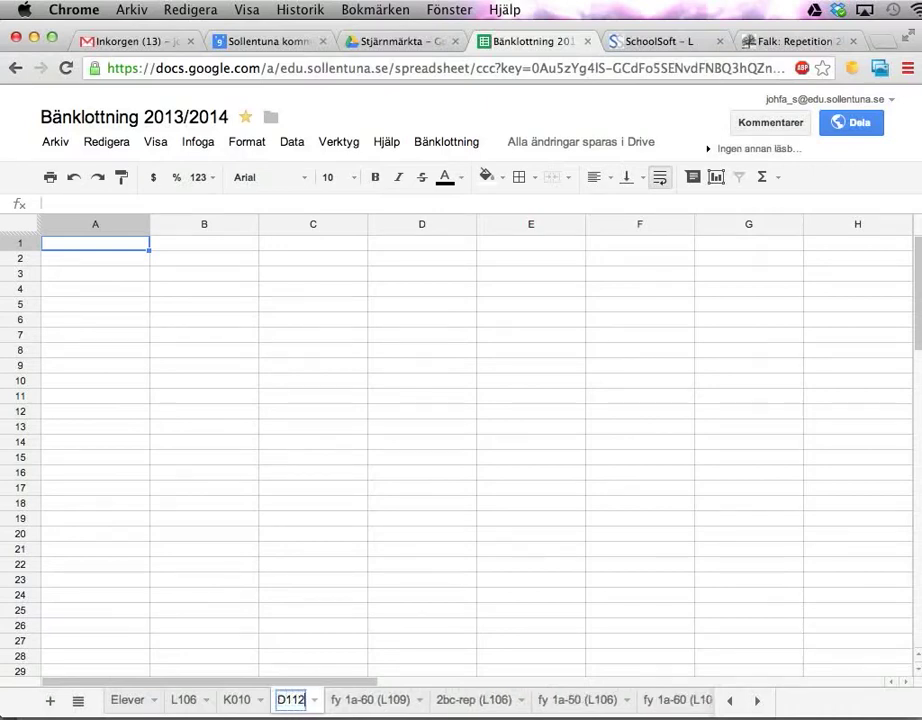
key(Return)
Check the door's position in the classroom sketch in Preview and enter "Dörr" in cell B1 of sheet D112.
key(super+Tab)
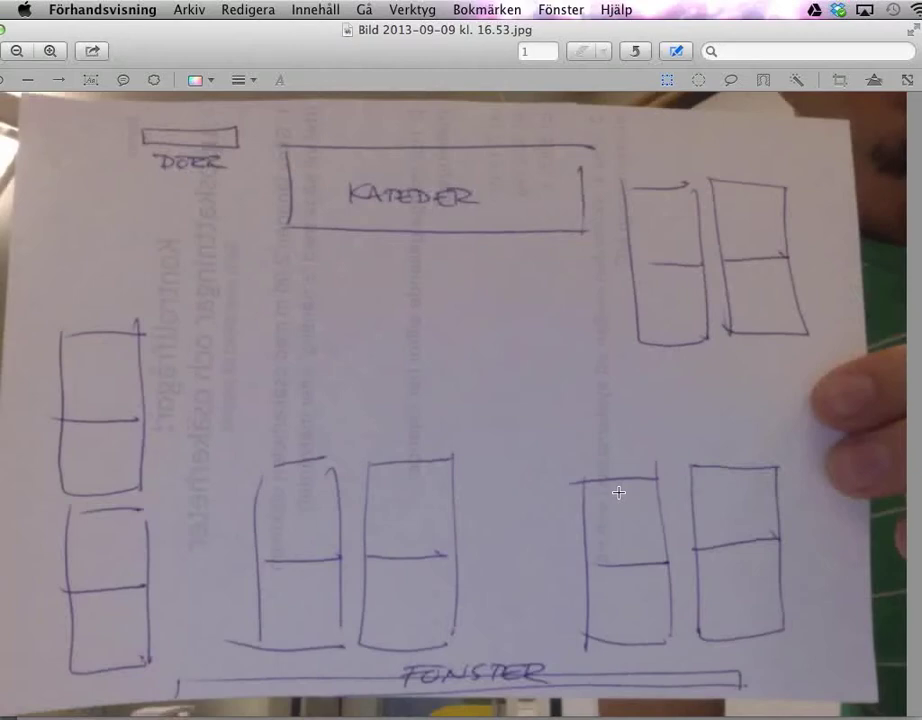
key(super+Tab)
key(super+Tab)
key(super+Tab)
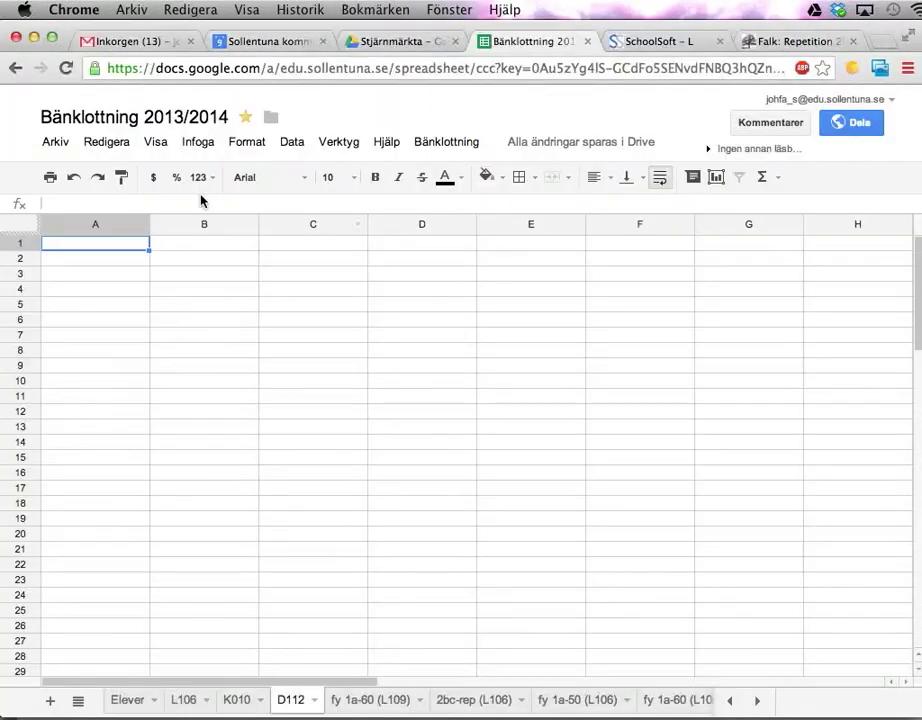
click(215, 247)
key(super+Tab)
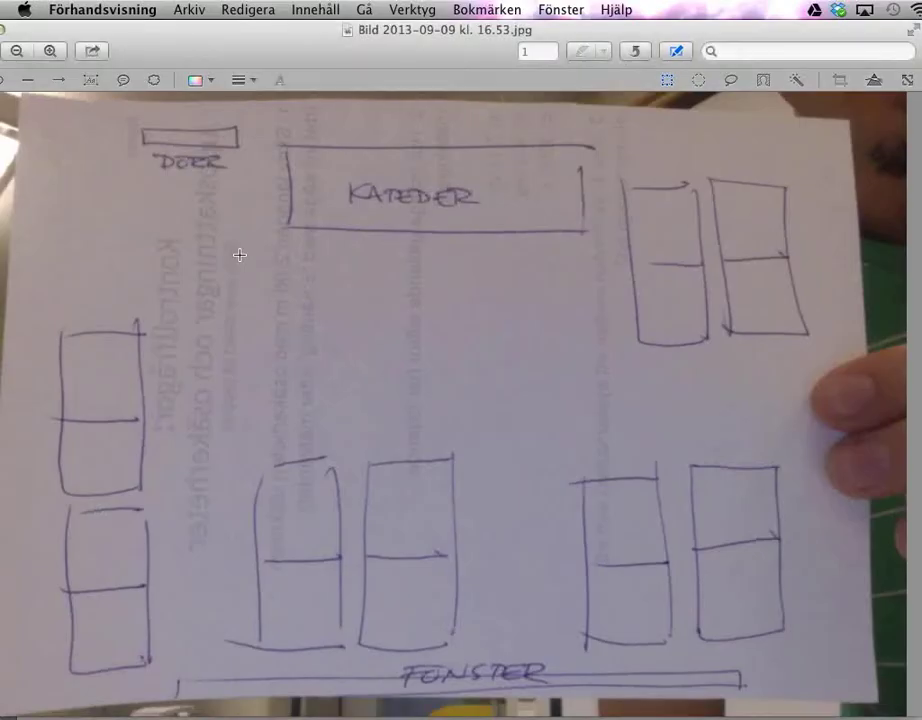
key(super+Tab)
text(Dörr)
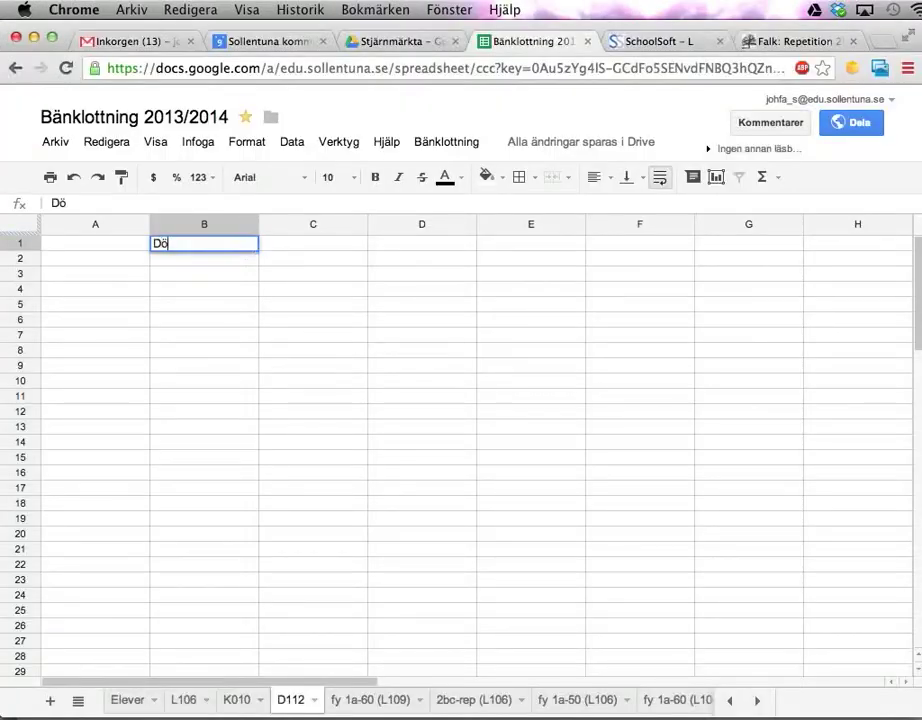
key(Return)
Centre the Dörr label in B1 horizontally and give the cell a light yellow fill.
click(240, 246)
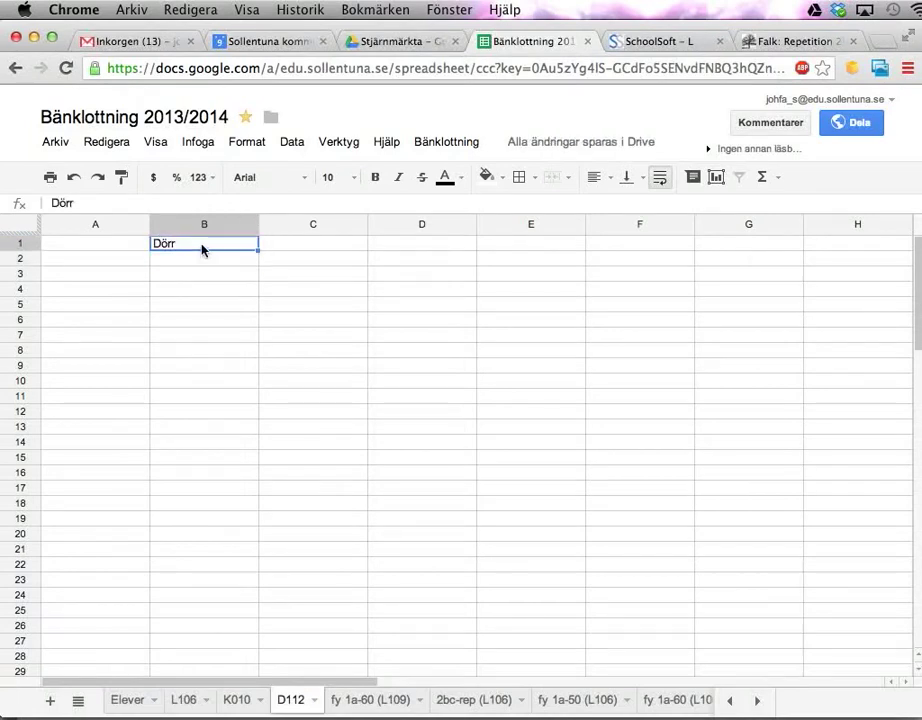
click(594, 177)
click(624, 210)
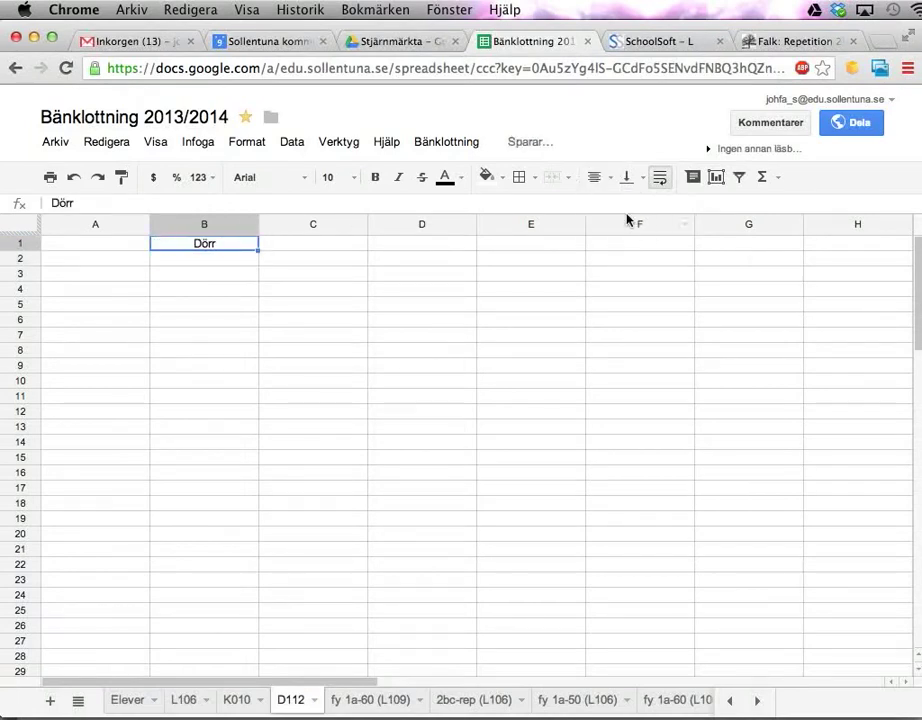
click(486, 177)
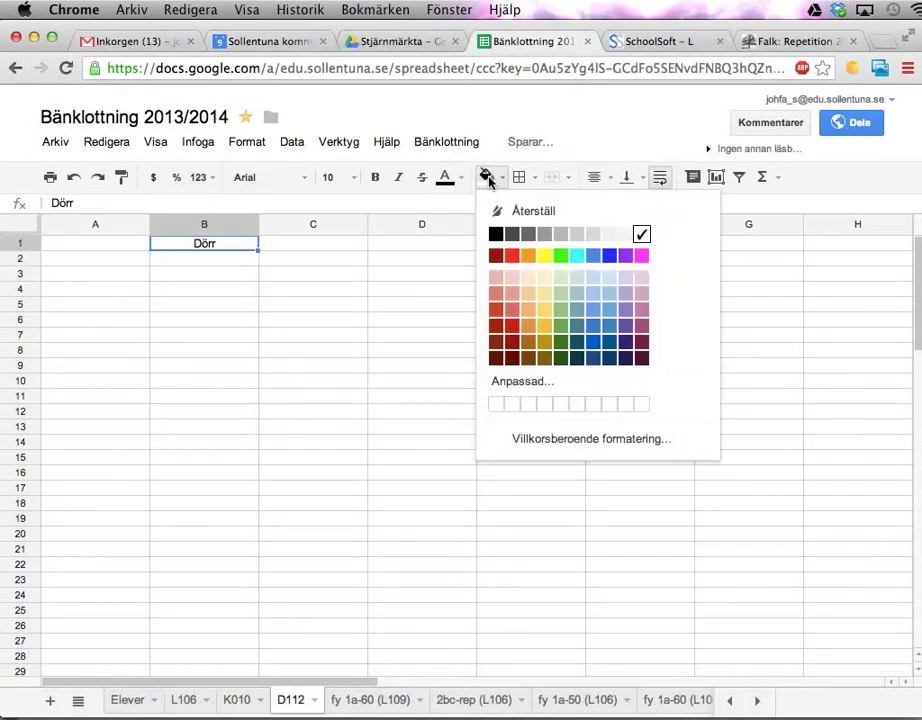
click(545, 279)
click(596, 180)
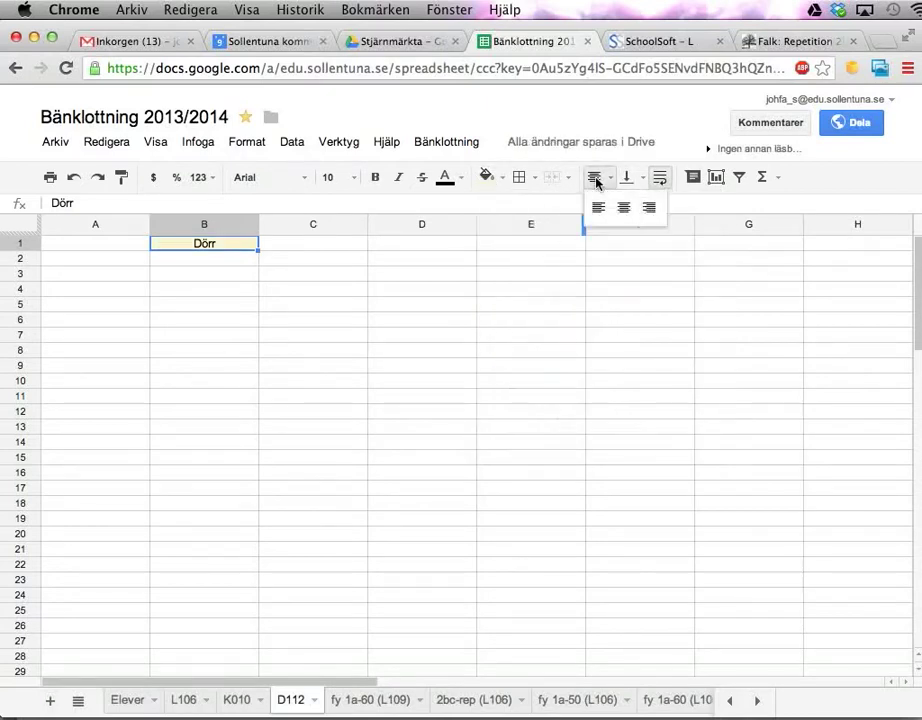
click(486, 177)
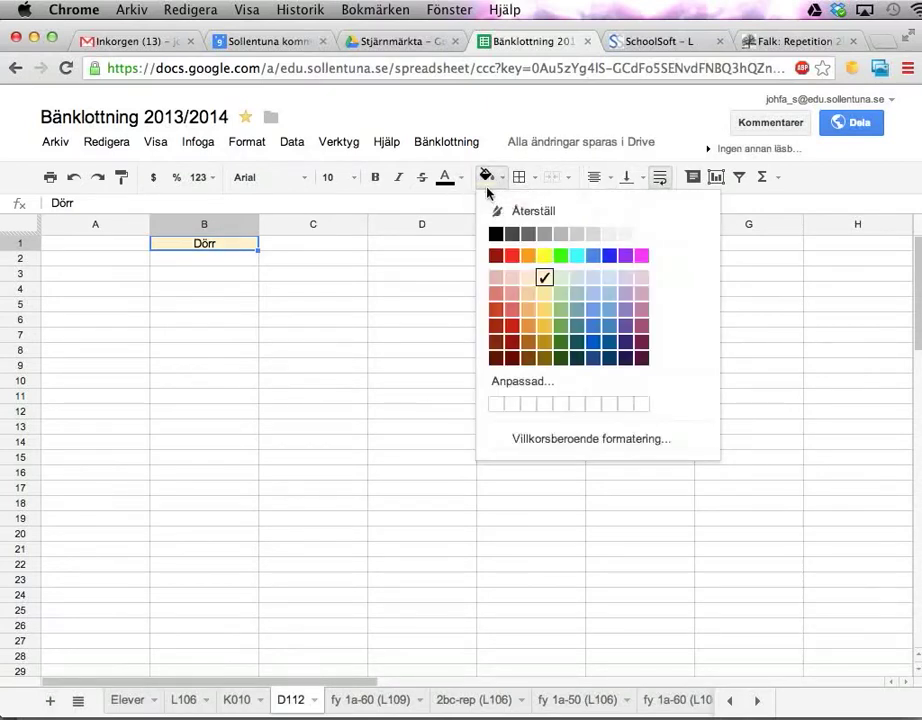
click(222, 273)
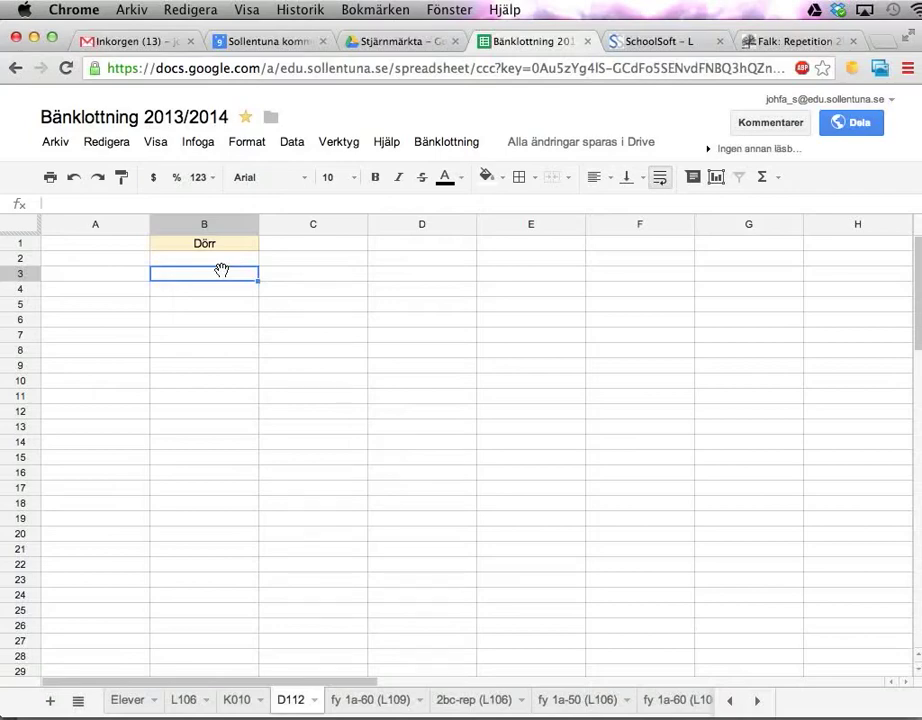
Check the teacher's desk in the Preview sketch, merge cells C2:E2 in the spreadsheet and enter "Kateder" there.
key(super+Tab)
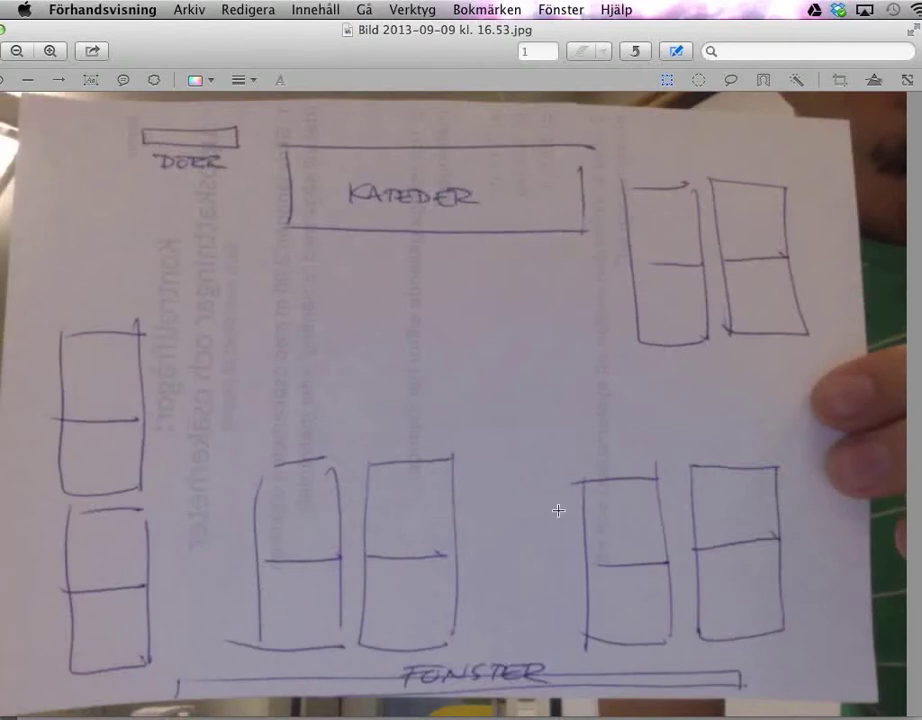
key(super+Tab)
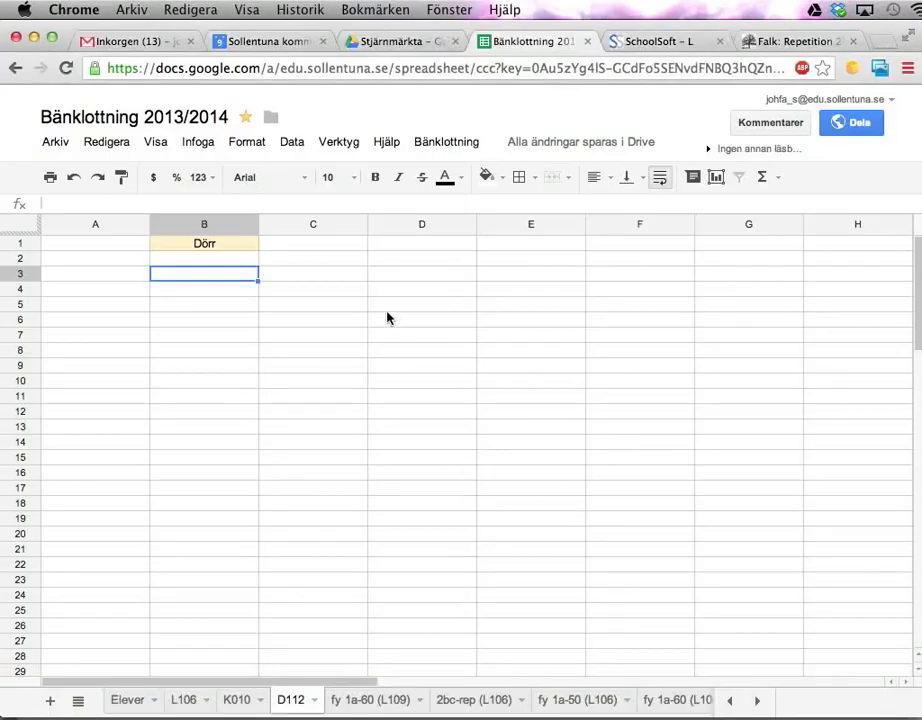
drag(333, 261, 508, 263)
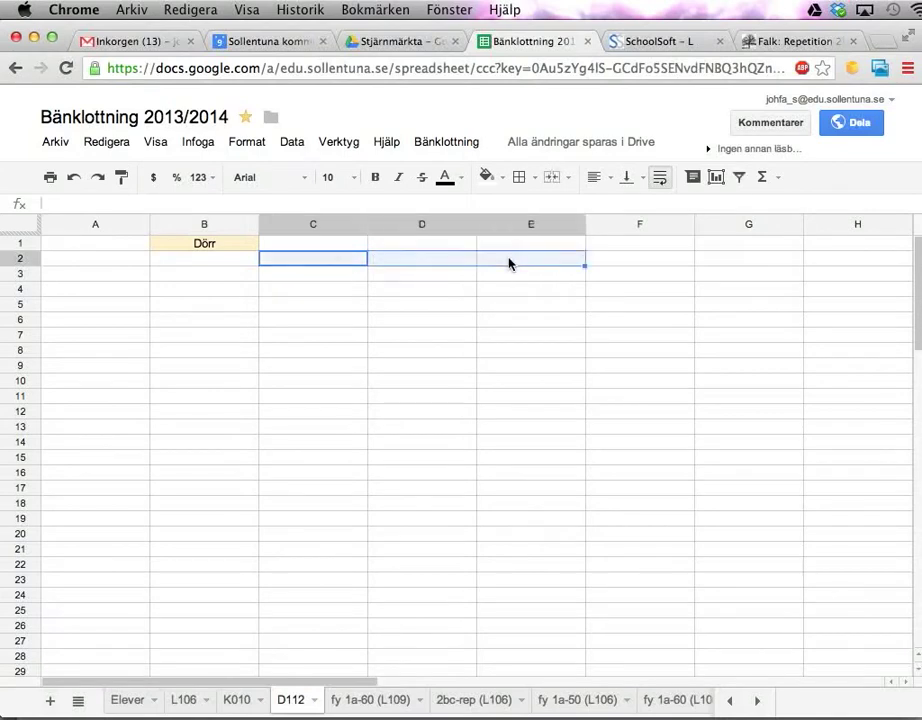
click(550, 180)
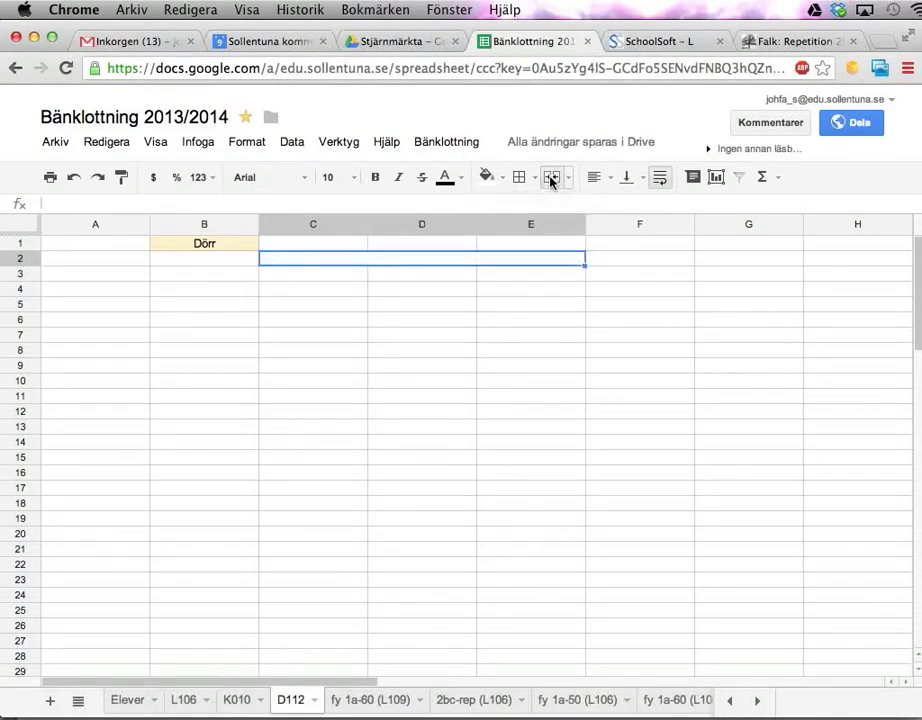
text(Kateder)
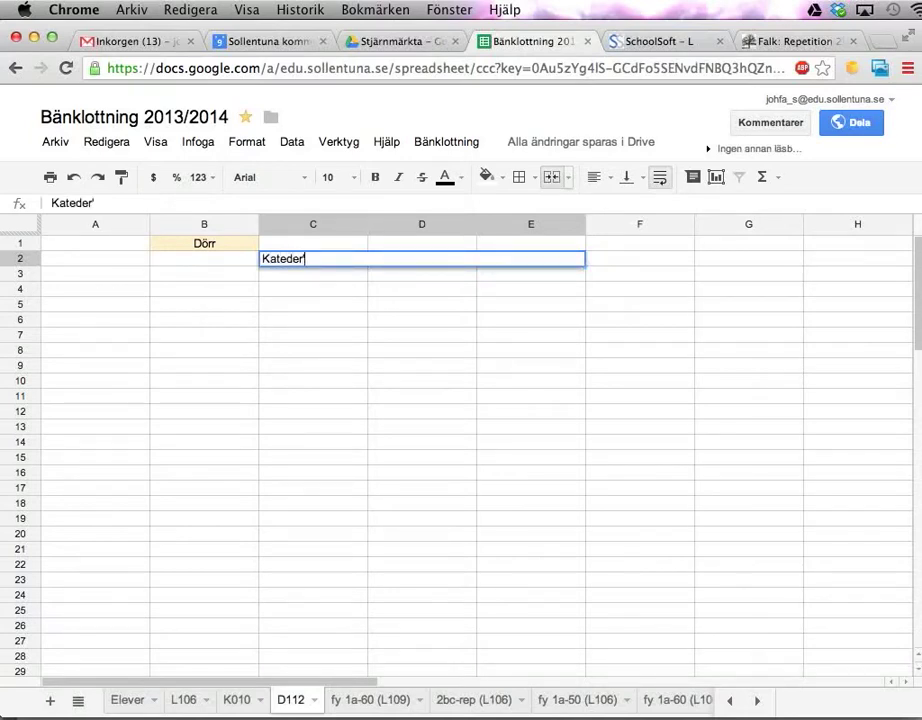
key(Return)
key(Up)
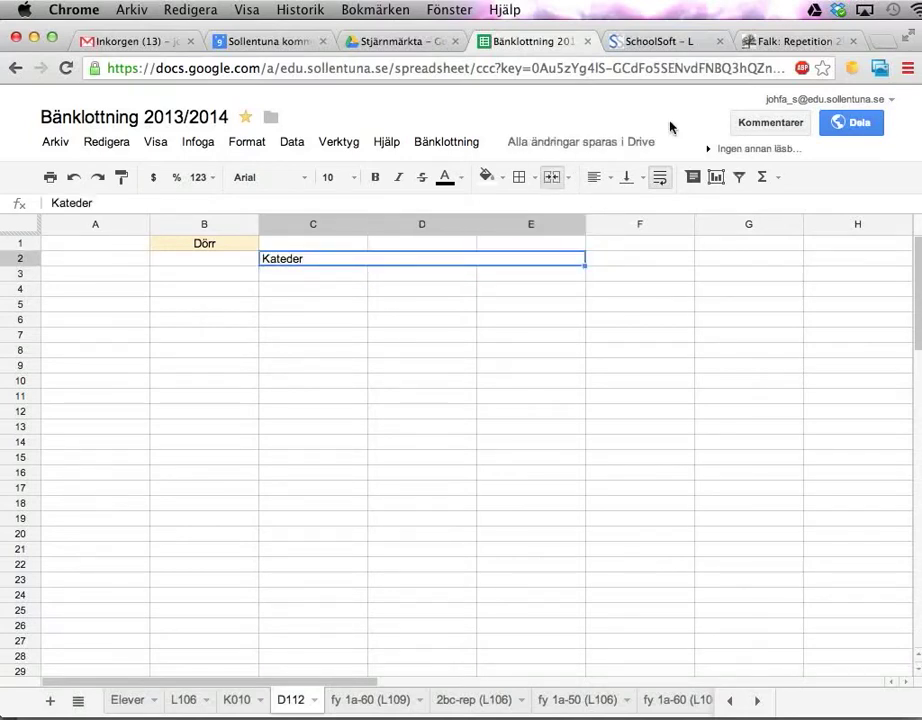
Centre the Kateder label horizontally and give its merged cell a pale yellow fill like the Dörr cell.
click(598, 178)
click(624, 208)
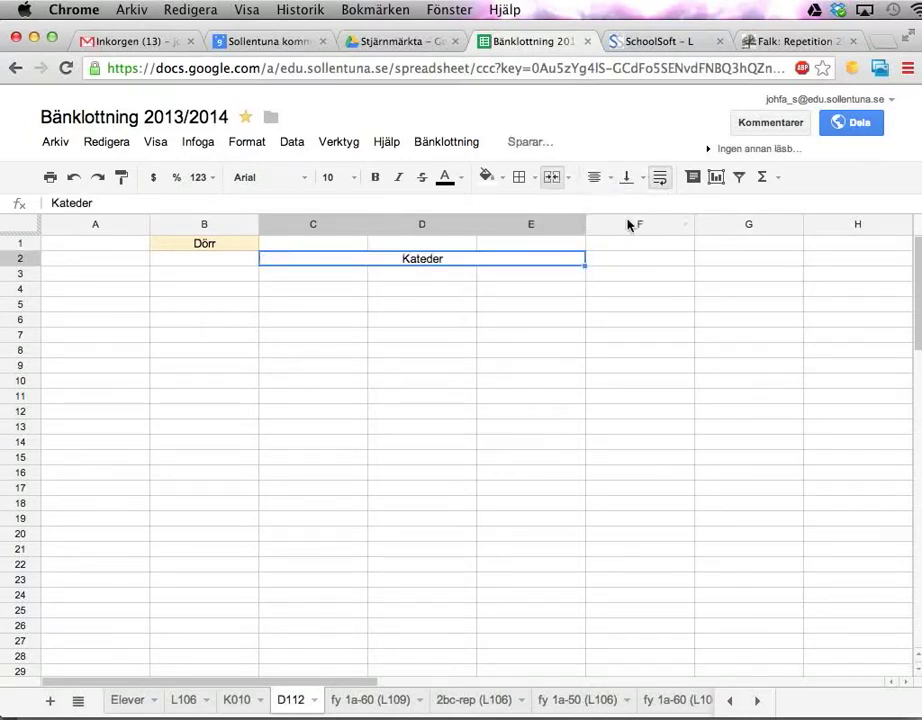
click(487, 177)
click(529, 277)
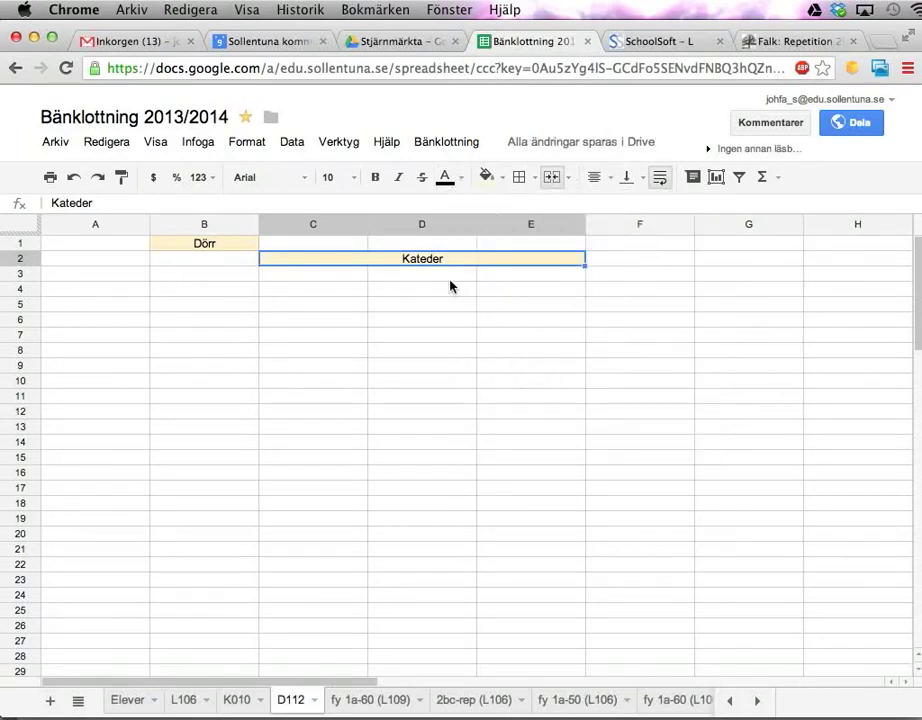
Make row 2 a little over twice the standard row height and centre the Kateder label vertically.
drag(24, 266, 24, 302)
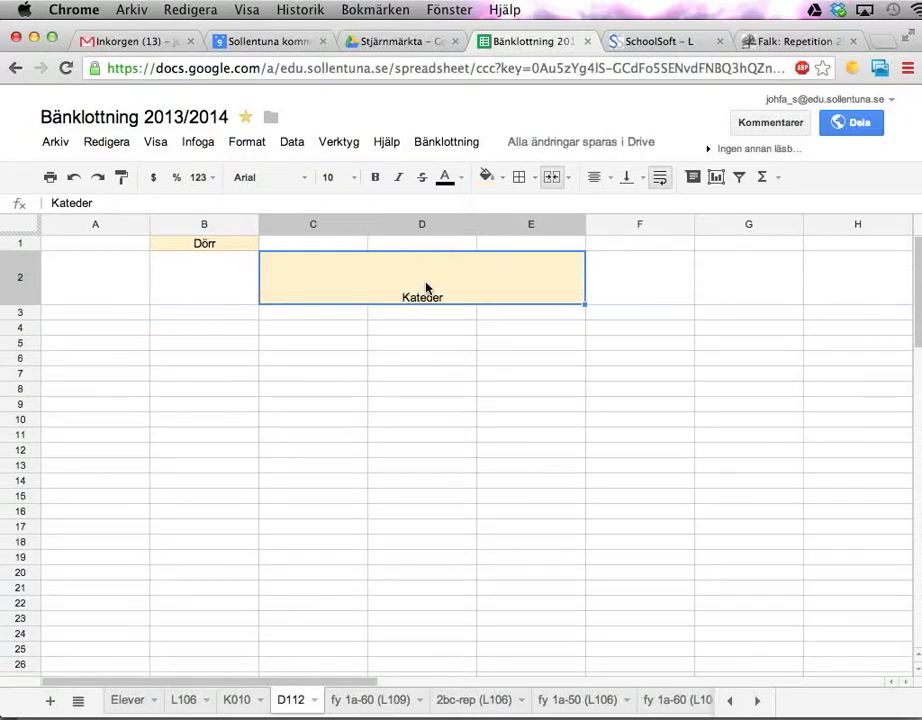
click(628, 177)
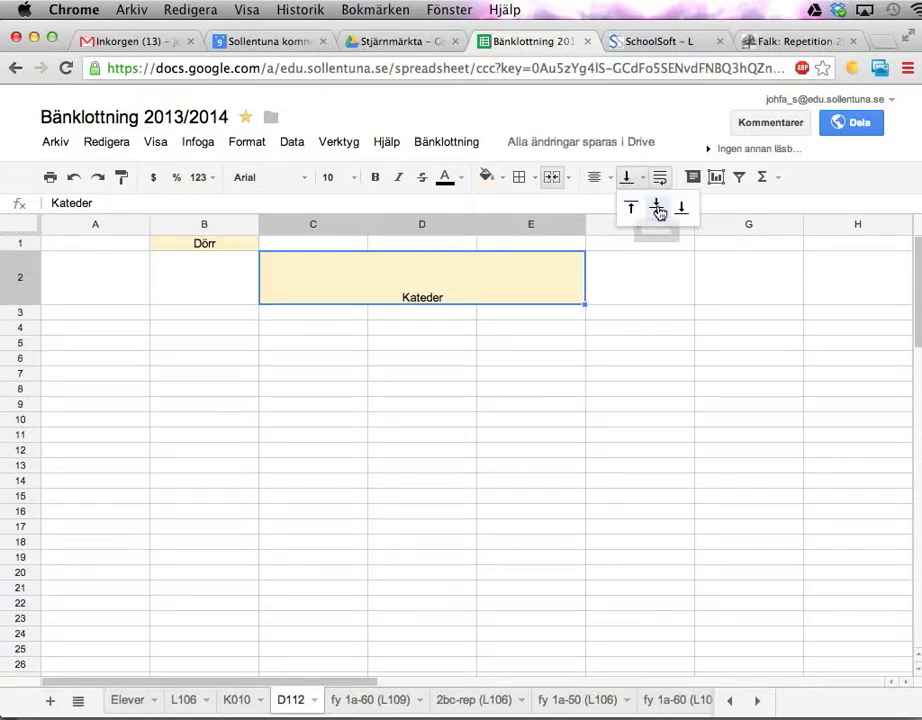
click(657, 211)
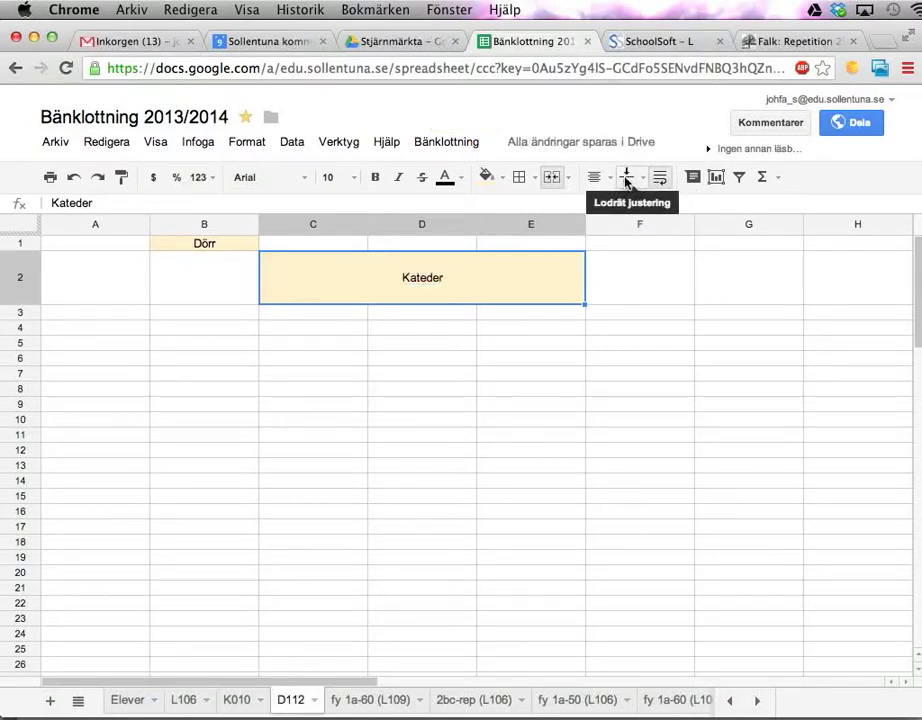
click(382, 309)
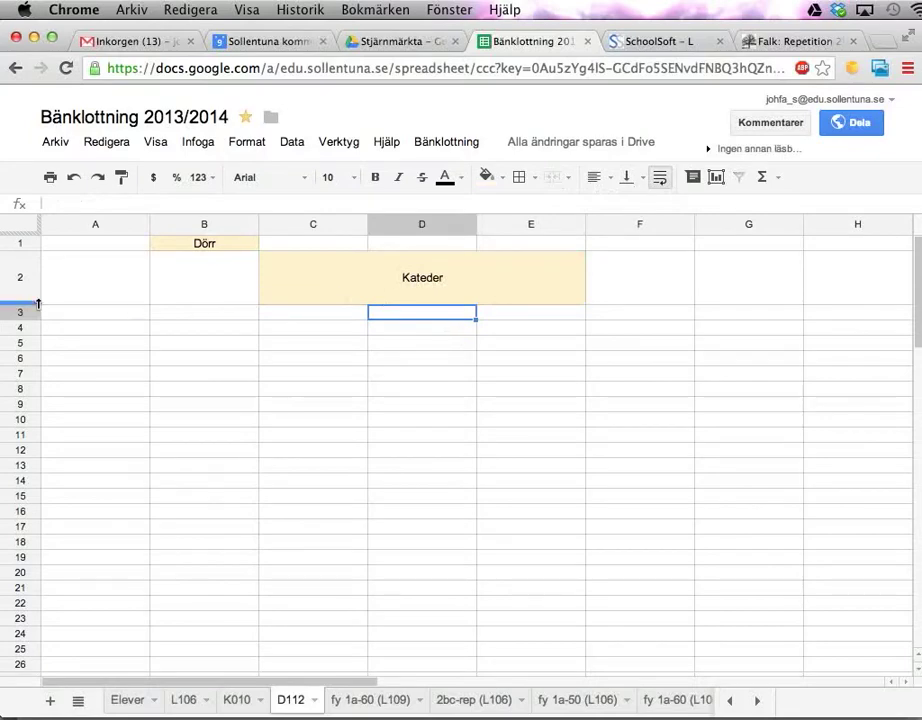
drag(38, 303, 38, 287)
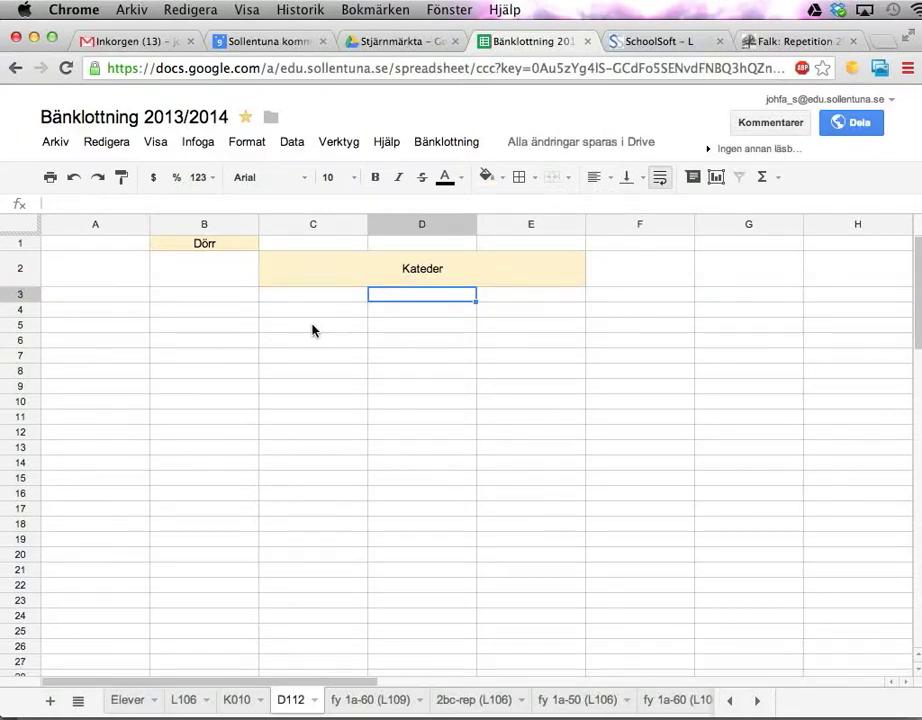
Check the desk group beside the teacher's desk in the sketch and enlarge rows 3 and 4 to about five times the standard height.
key(super+Tab)
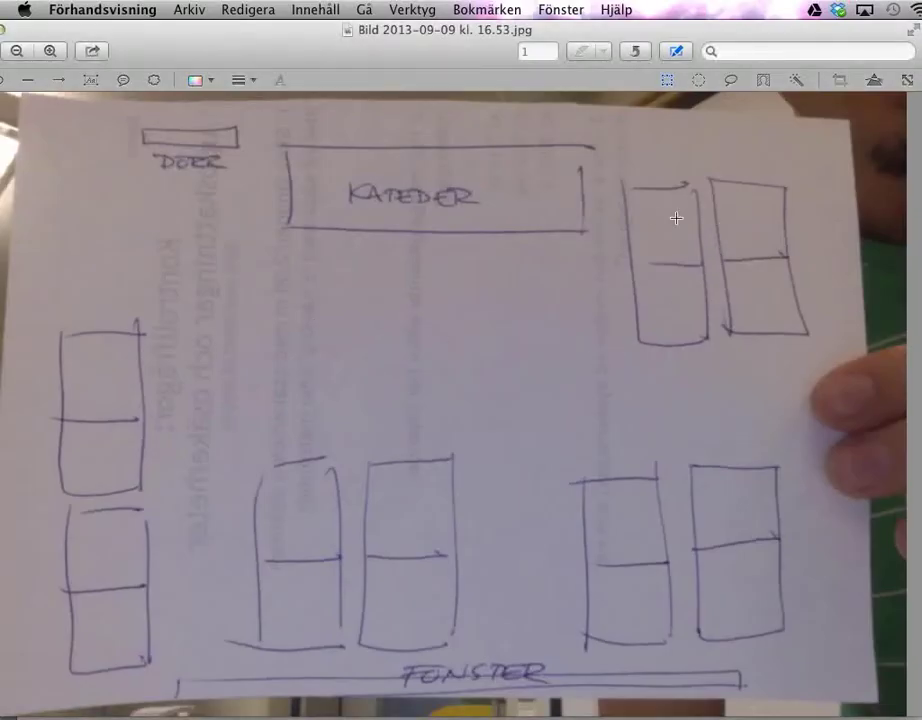
key(super+Tab)
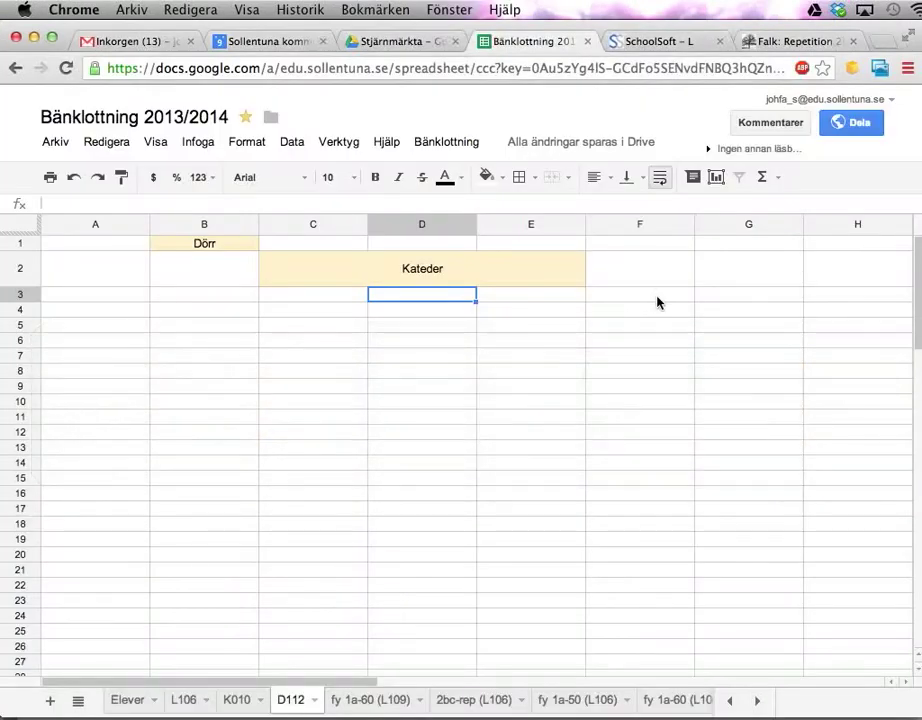
key(super+Tab)
key(super+Tab)
click(655, 296)
drag(710, 314, 710, 314)
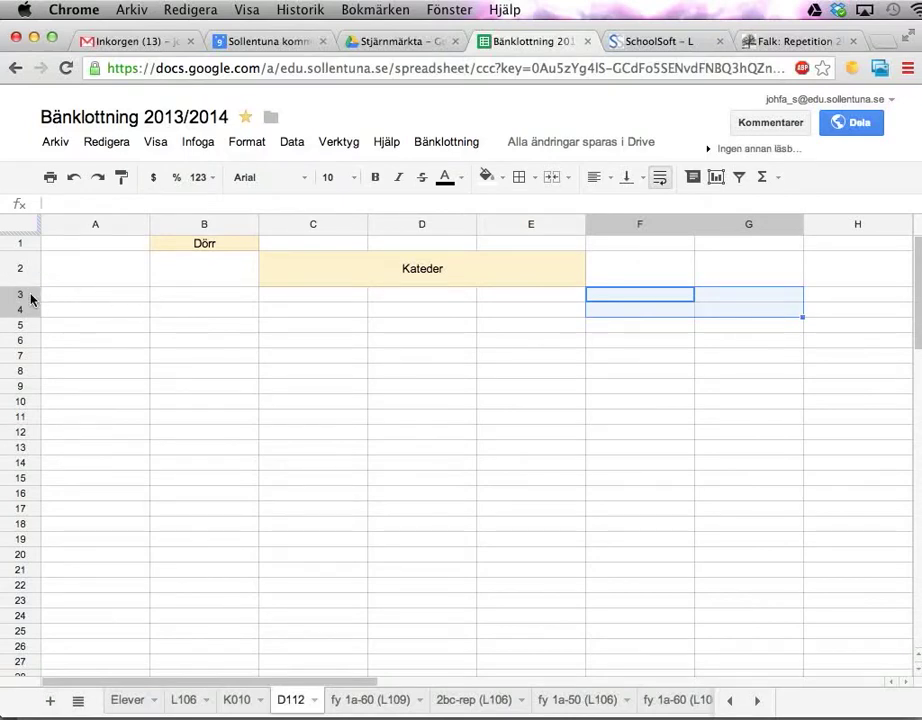
drag(31, 300, 28, 380)
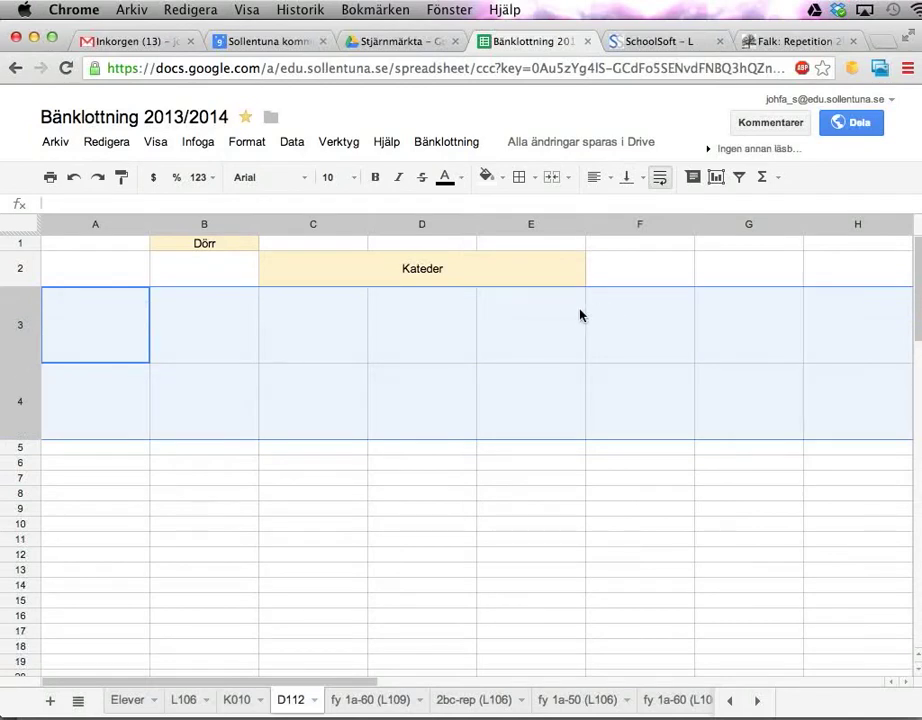
Apply black borders around and between all cells in F3:G4 to form a group of four desks.
click(640, 342)
drag(652, 332, 737, 410)
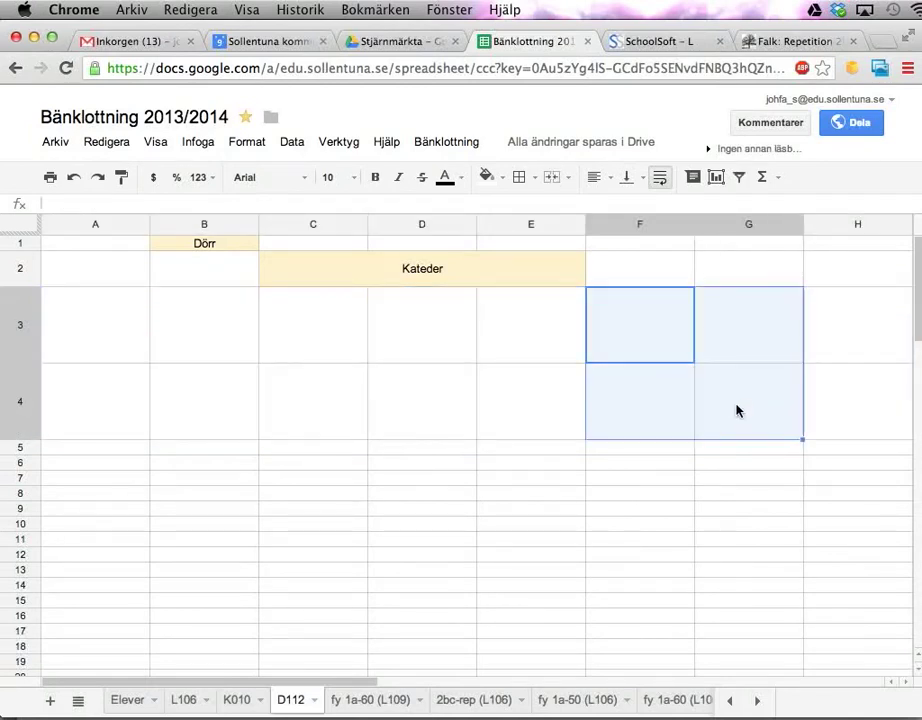
click(522, 180)
click(529, 214)
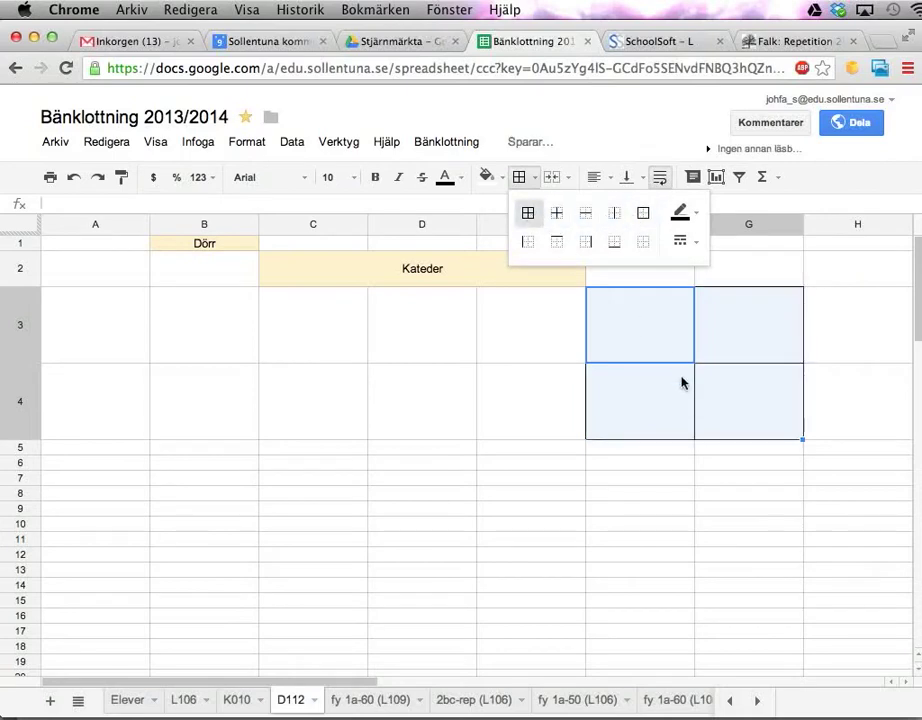
Narrow columns F and G equally so the four bordered desks become slimmer.
click(657, 390)
mouse_move(665, 221)
mouse_down()
mouse_move(718, 221)
mouse_move(675, 221)
mouse_up()
click(657, 422)
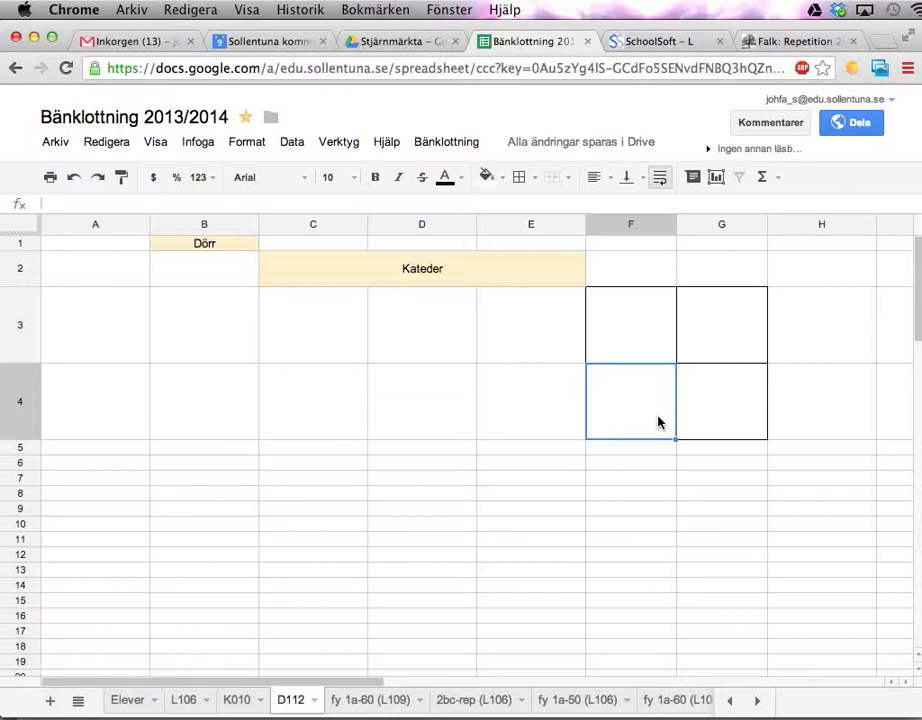
Check the side-wall desks in the sketch and enlarge row 5 to nearly the same height as row 4.
key(super+Tab)
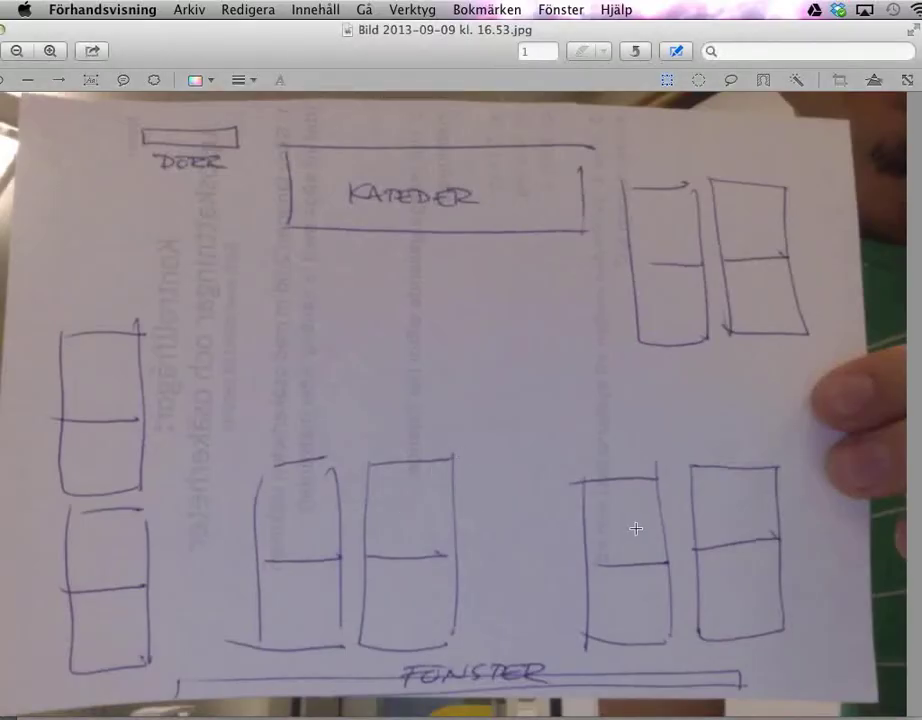
key(super+Tab)
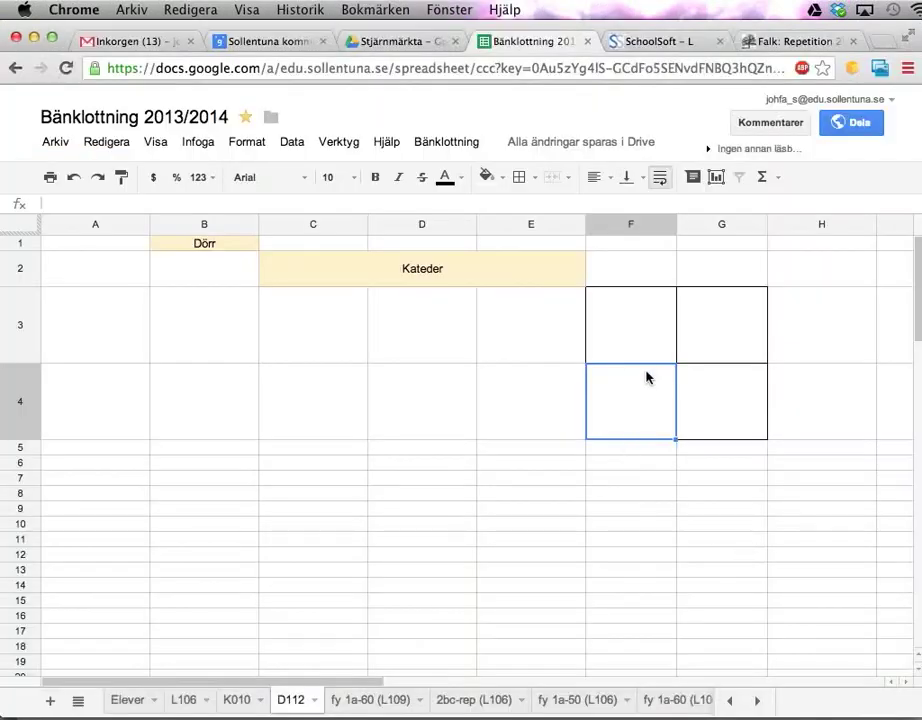
click(645, 340)
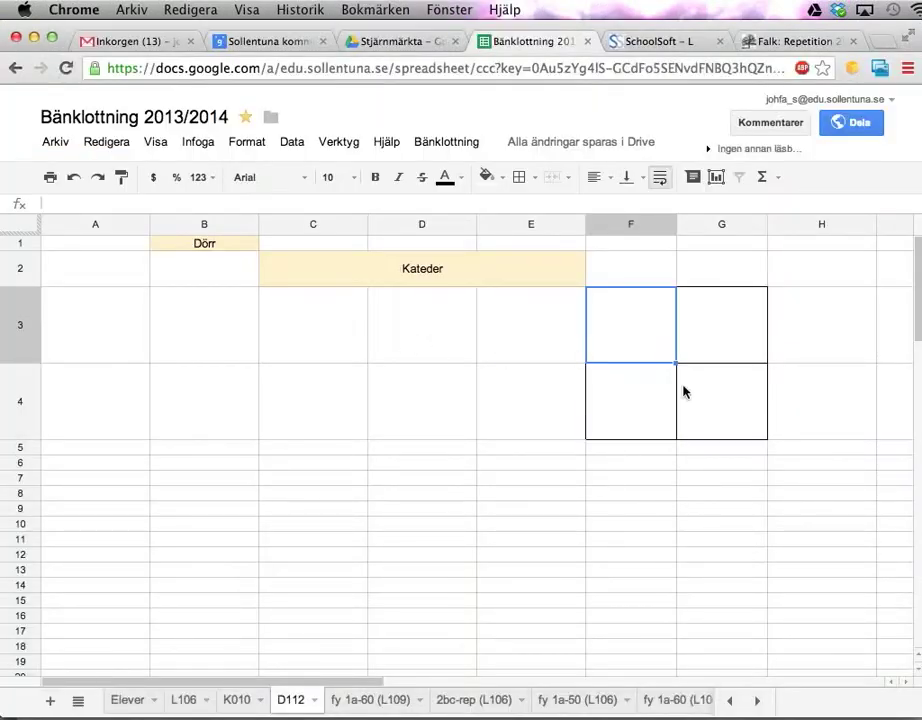
key(super+Tab)
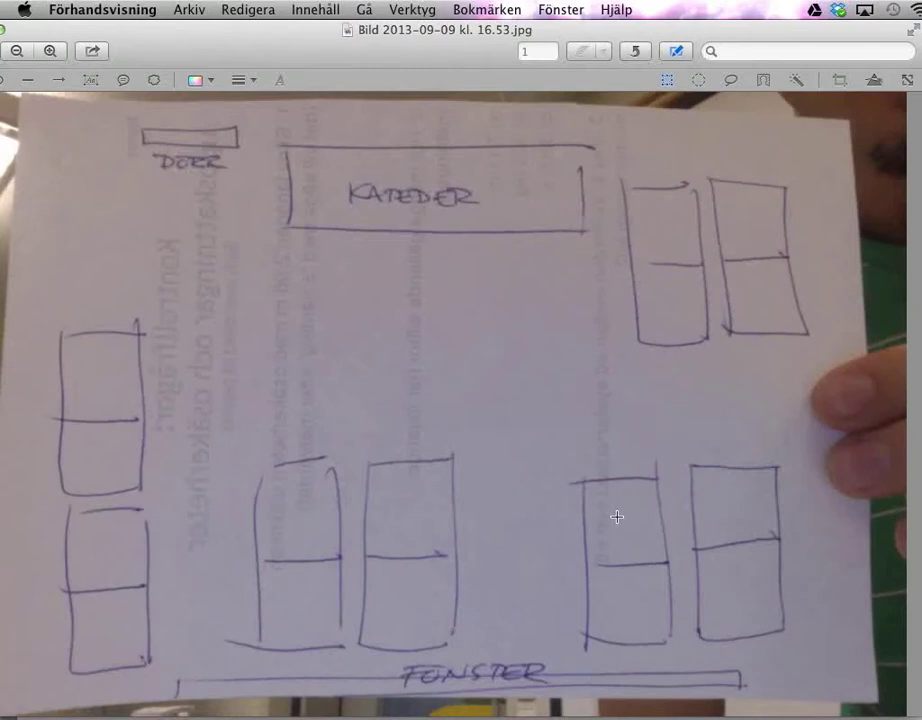
key(super+Tab)
click(88, 408)
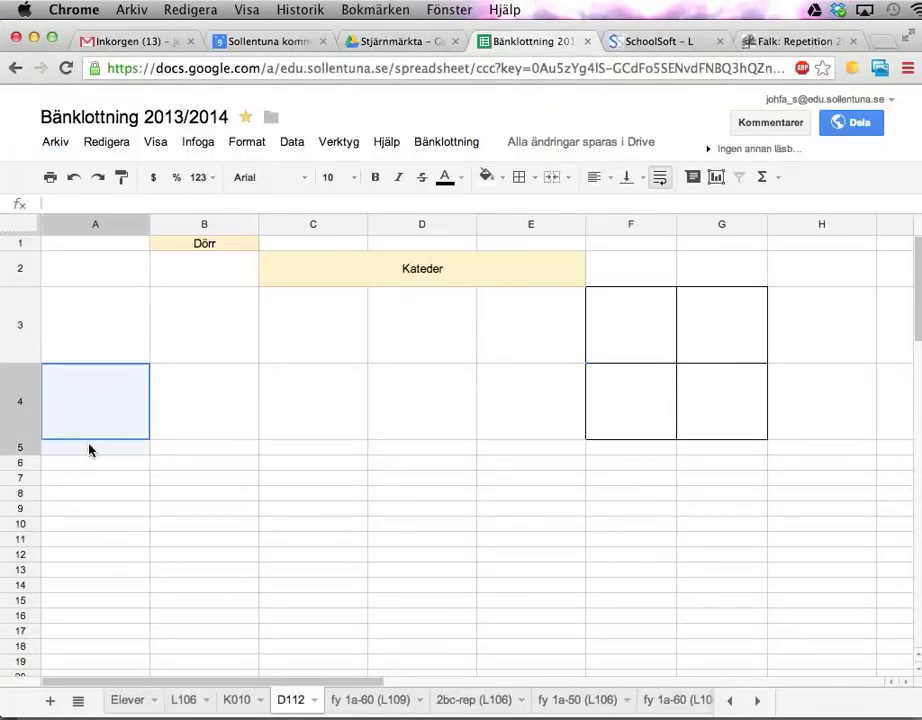
drag(88, 450, 88, 450)
drag(24, 455, 24, 512)
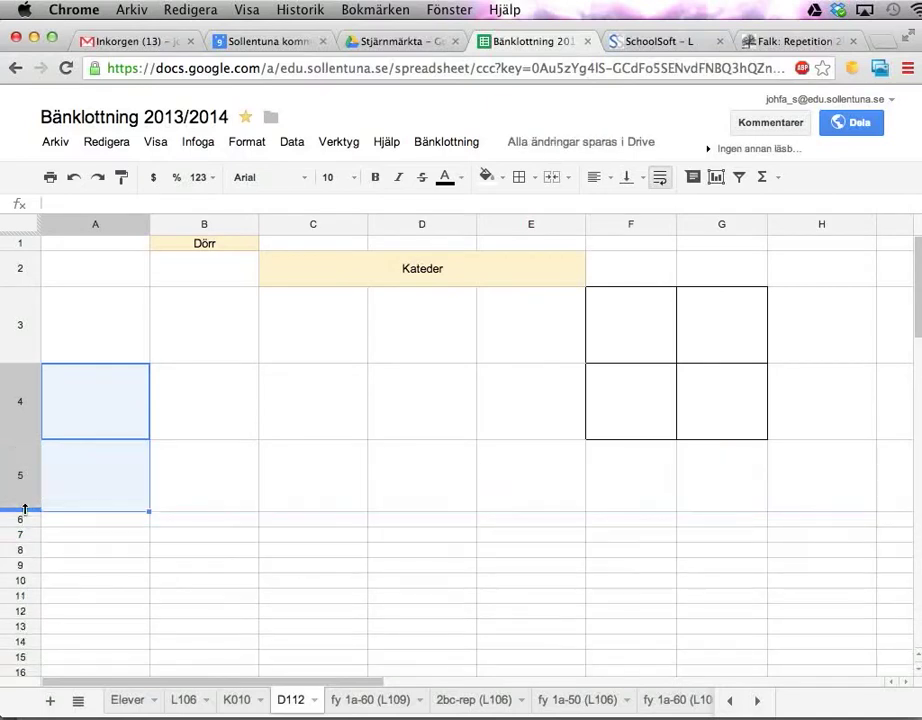
Apply black borders around and between cells A4:A5 to form a pair of desks.
click(519, 177)
click(527, 214)
click(420, 428)
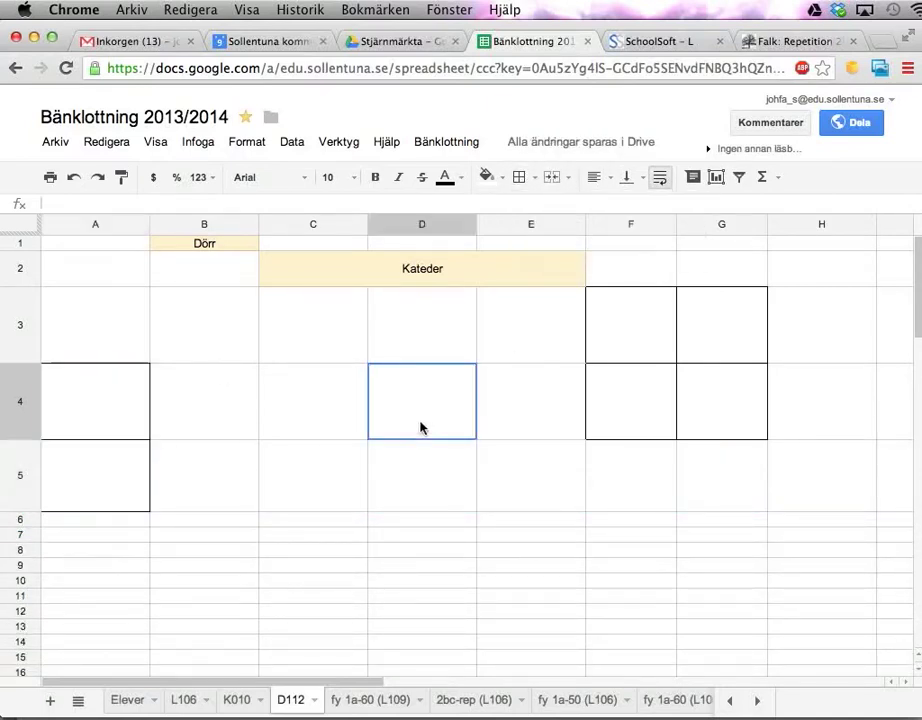
Check the second side-wall desk pair in the sketch and enlarge rows 7 and 8 equally to about six times the standard height.
key(super+Tab)
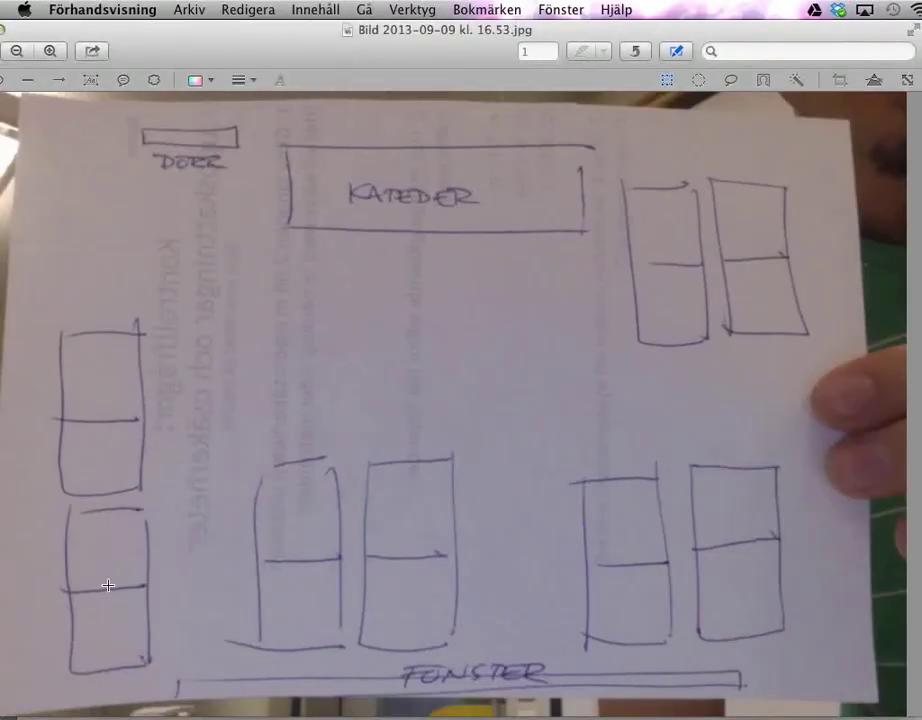
key(super+Tab)
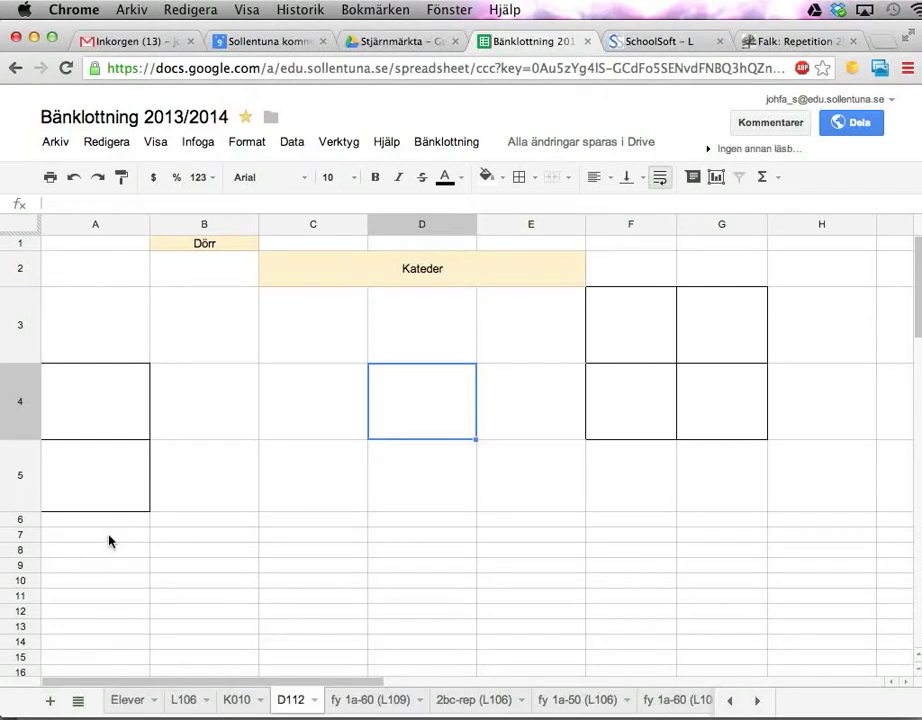
click(78, 524)
click(78, 537)
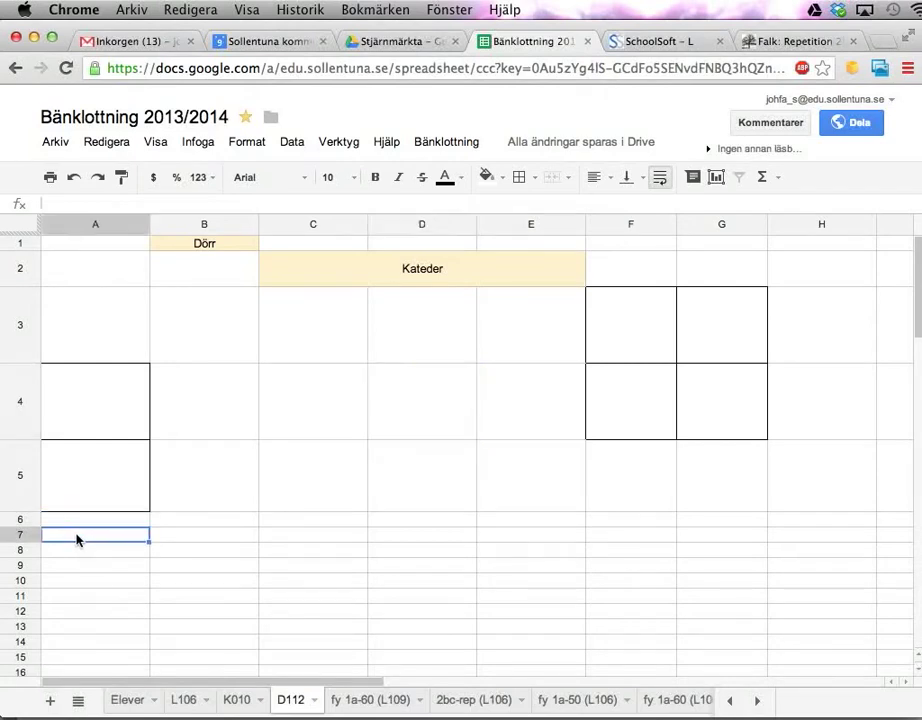
drag(25, 537, 25, 600)
click(58, 522)
drag(26, 651, 26, 654)
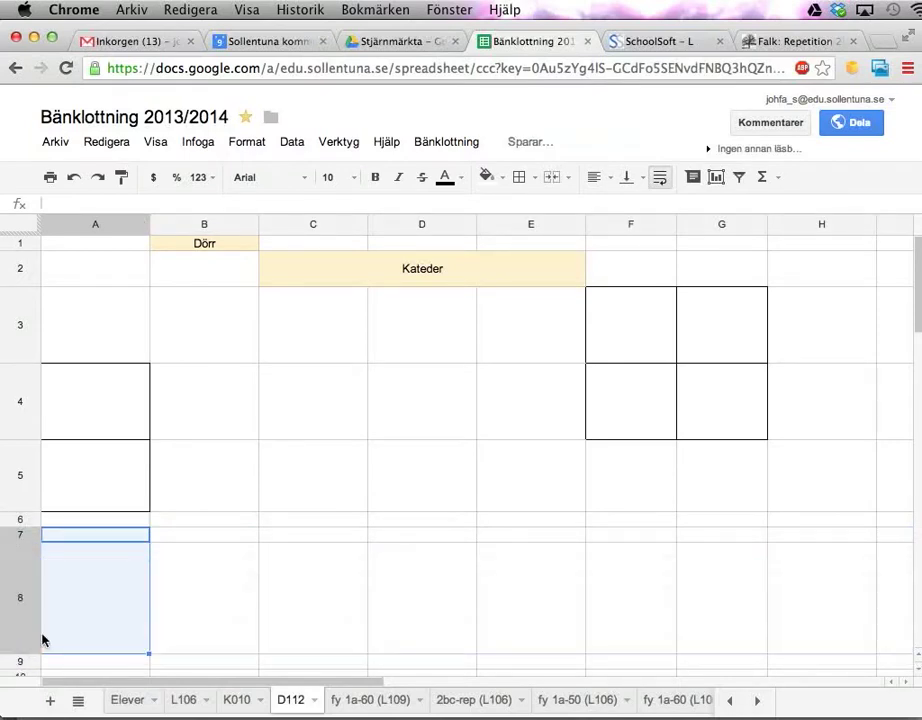
drag(25, 540, 25, 590)
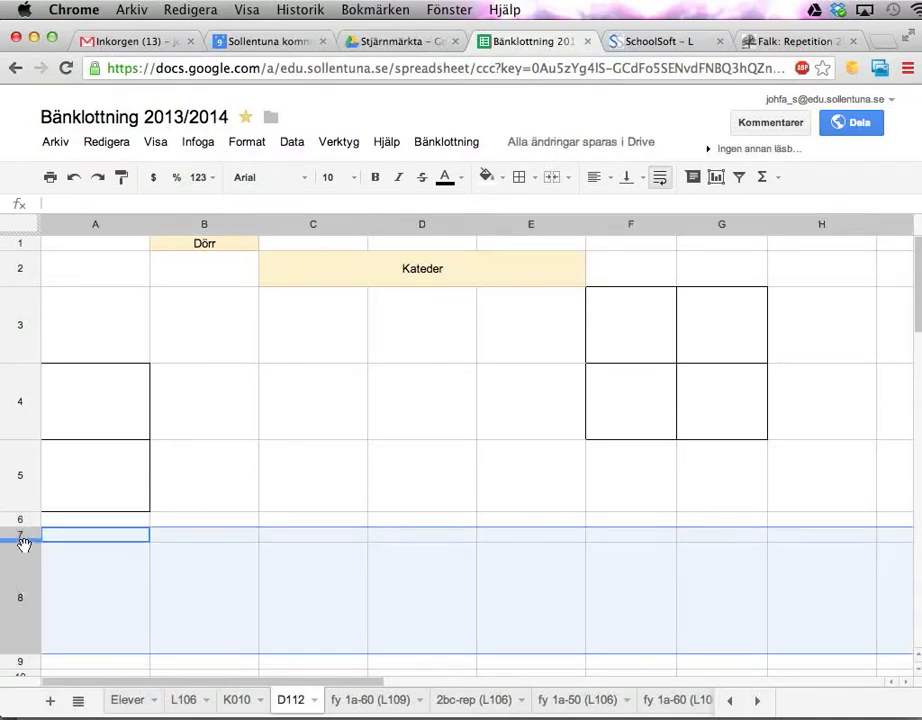
drag(29, 653, 23, 636)
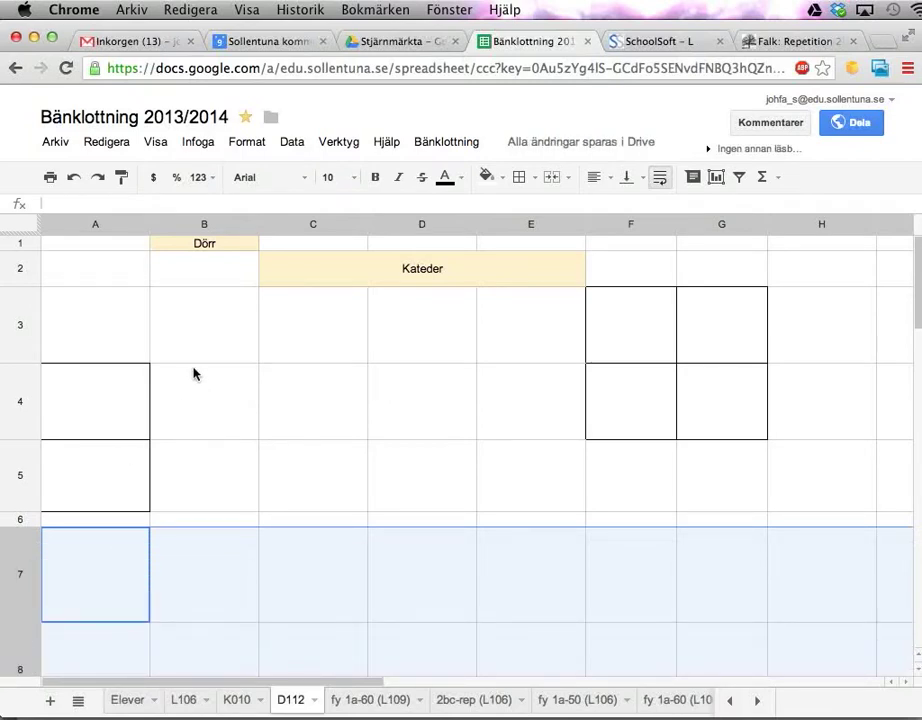
Apply black borders around and between cells A7:A8 to form the second pair of desks along the side wall.
scroll(249, 401, down, 1)
scroll(249, 401, up, 1)
scroll(212, 483, down, 3)
drag(130, 455, 119, 551)
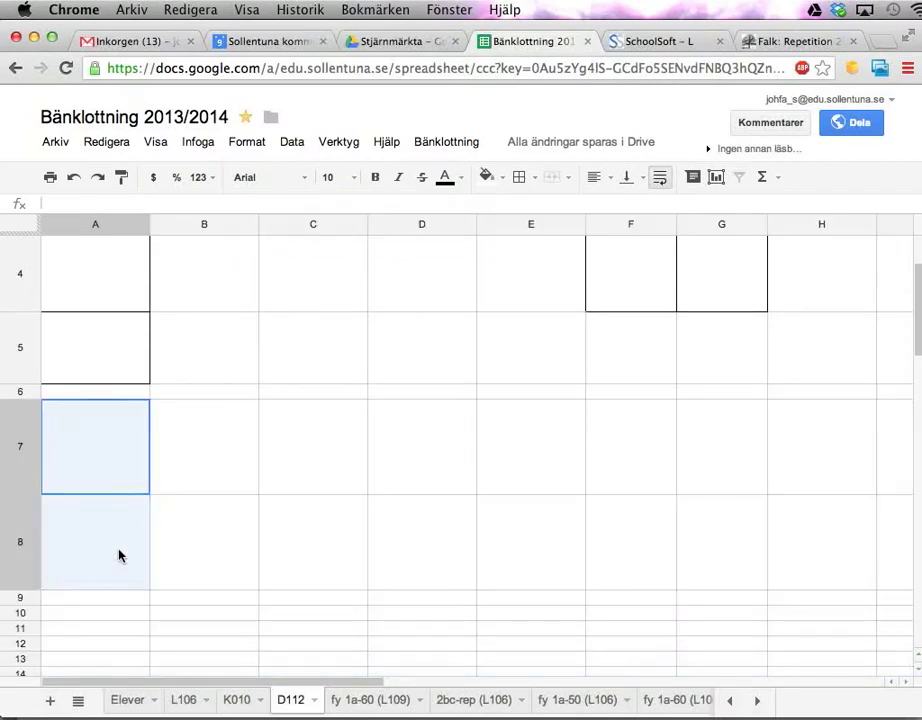
click(519, 177)
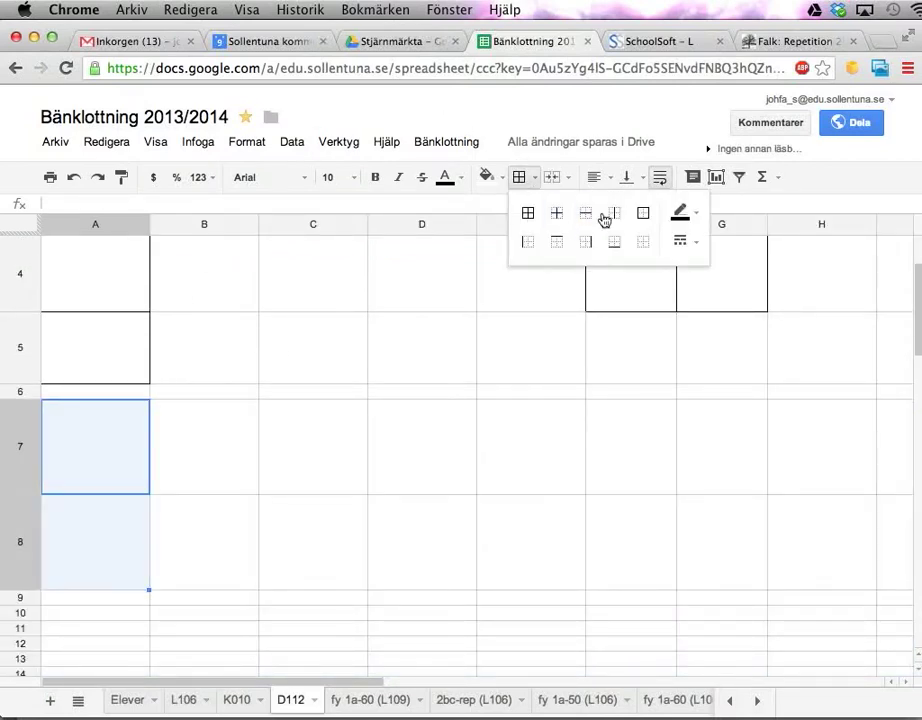
click(529, 213)
scroll(470, 380, up, 2)
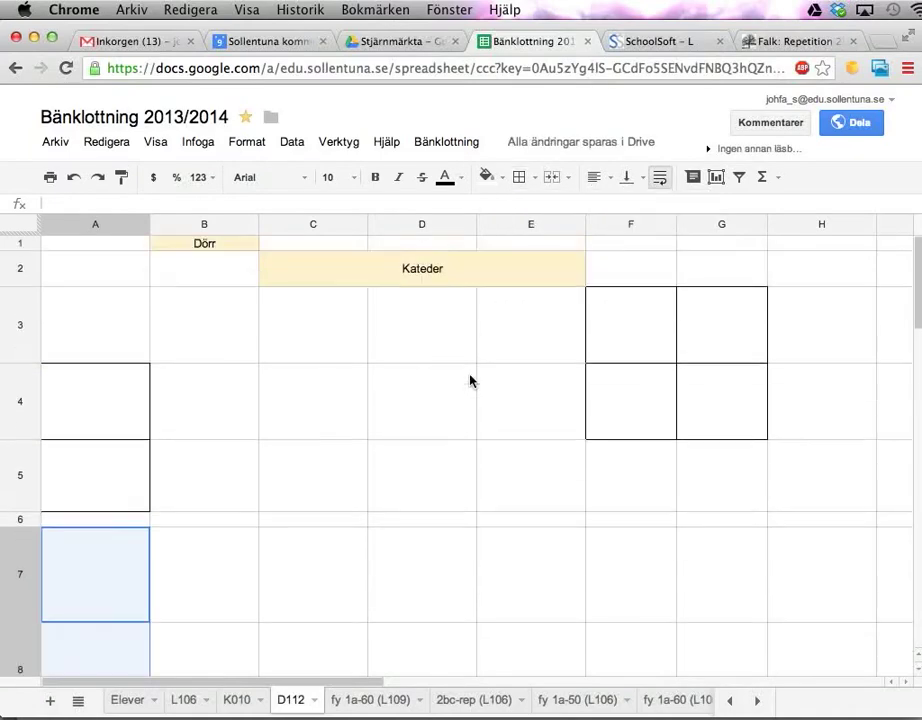
Following the sketch, apply black borders around and between all cells in C7:D8 to form a group of four desks.
key(super+Tab)
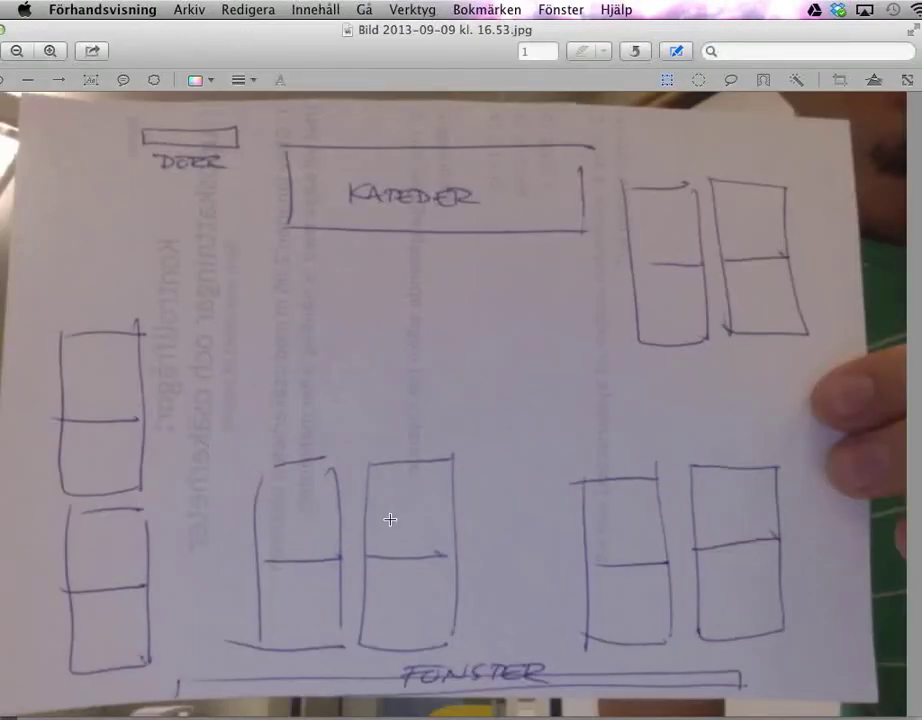
key(super+Tab)
drag(302, 568, 306, 654)
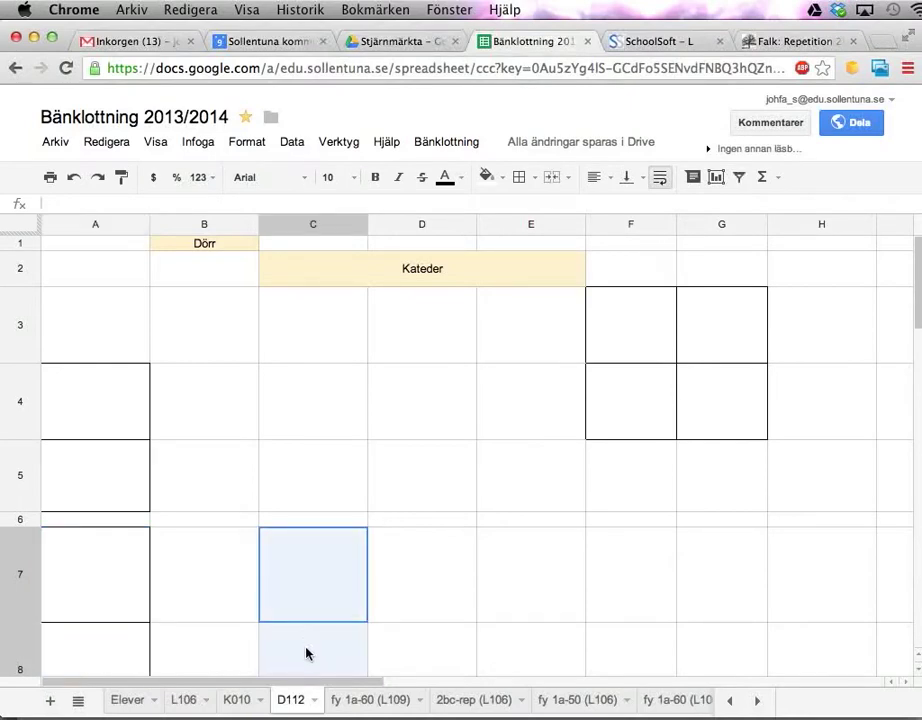
click(521, 177)
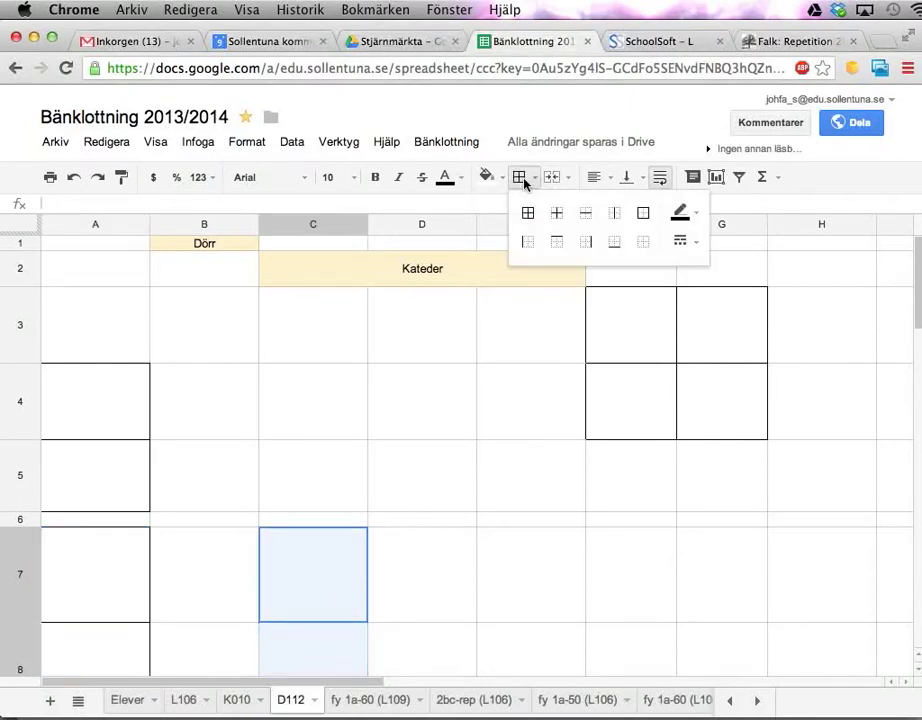
key(super+Tab)
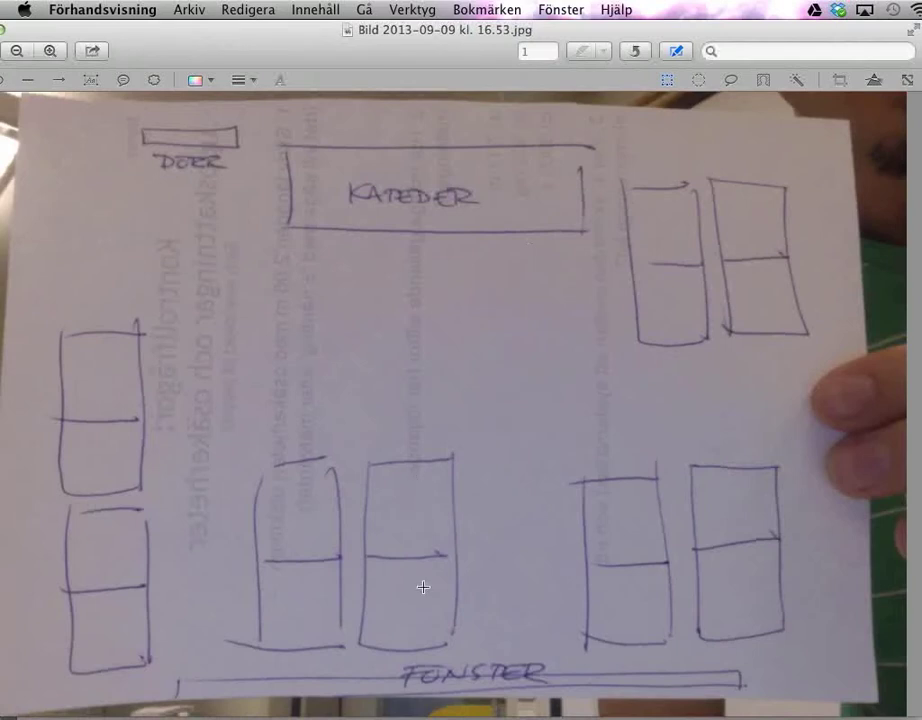
key(super+Tab)
drag(430, 575, 422, 673)
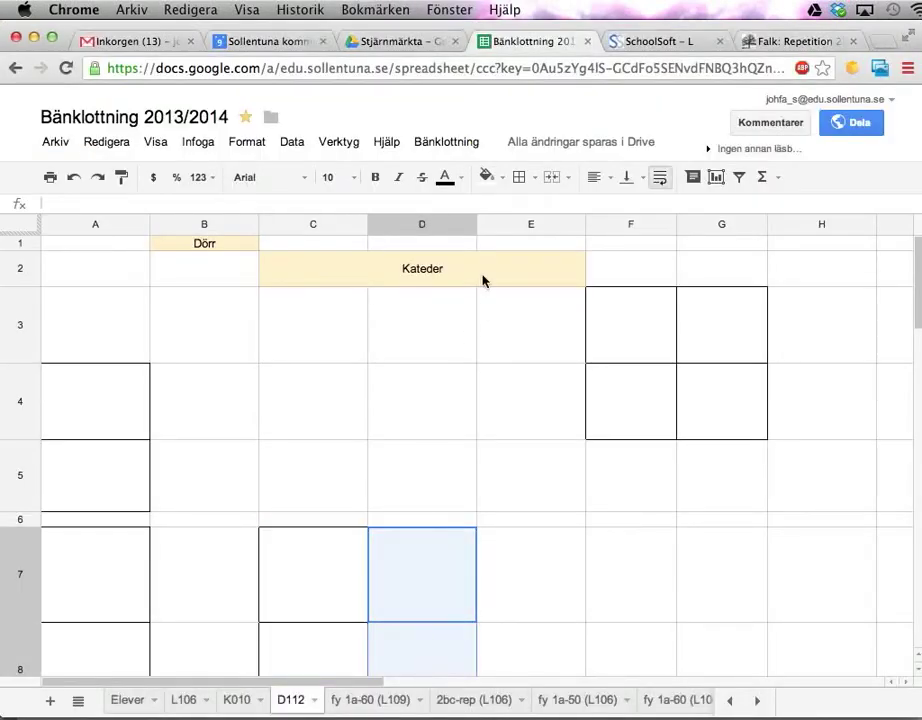
click(521, 177)
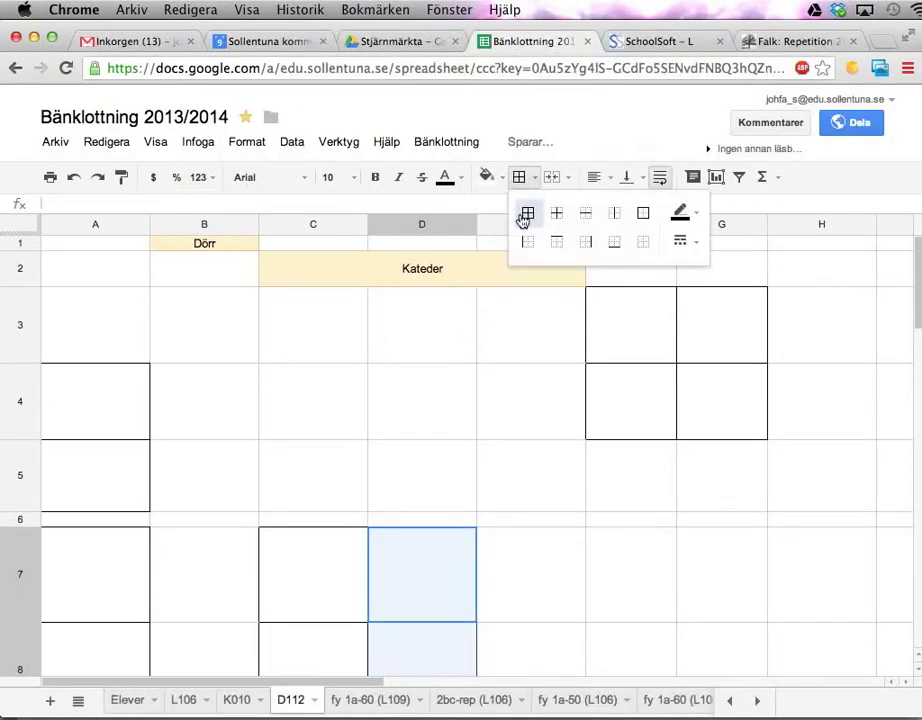
Check the last desk group in the sketch and apply black borders around and between all cells in F7:G8.
key(super+Tab)
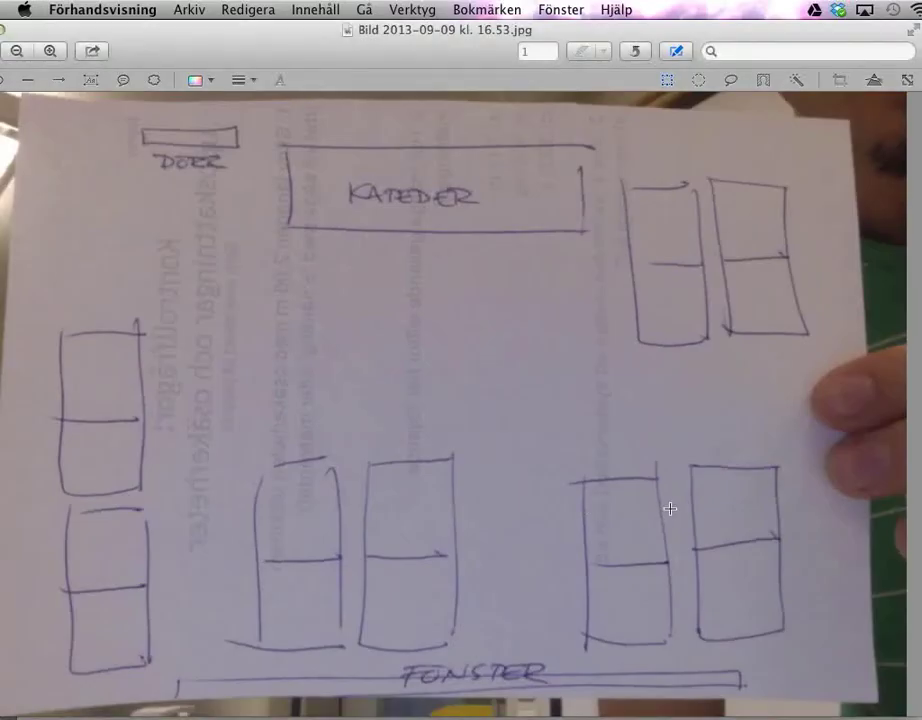
key(super+Tab)
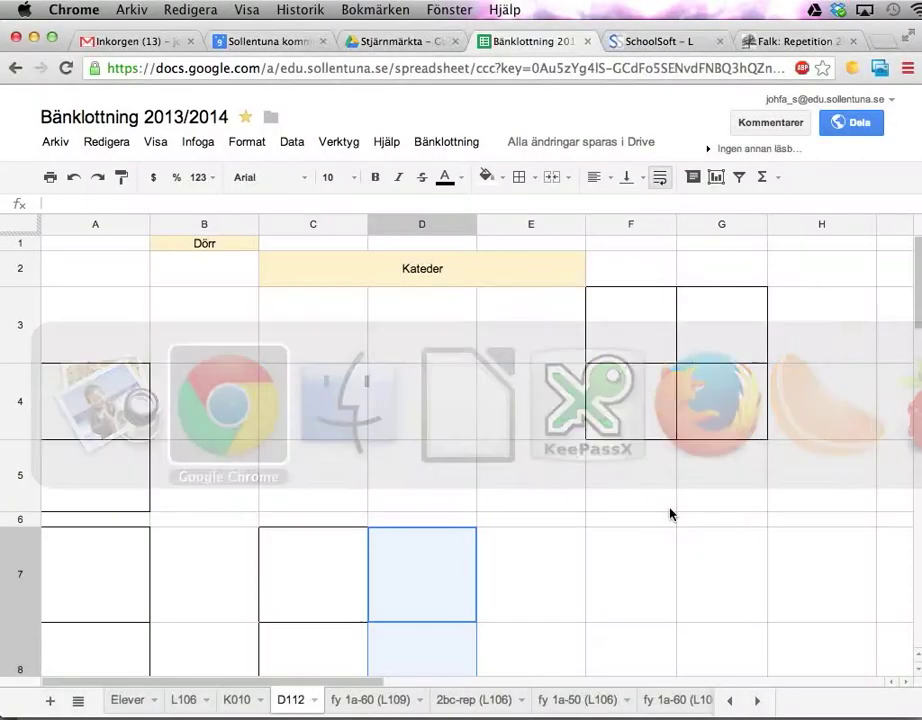
drag(621, 570, 687, 638)
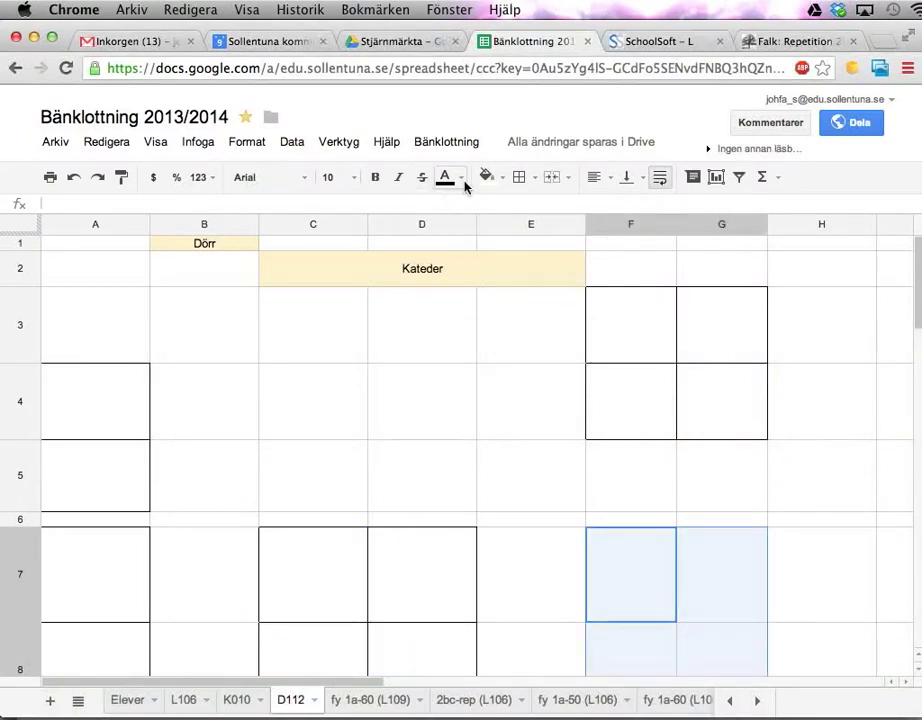
click(519, 177)
click(528, 215)
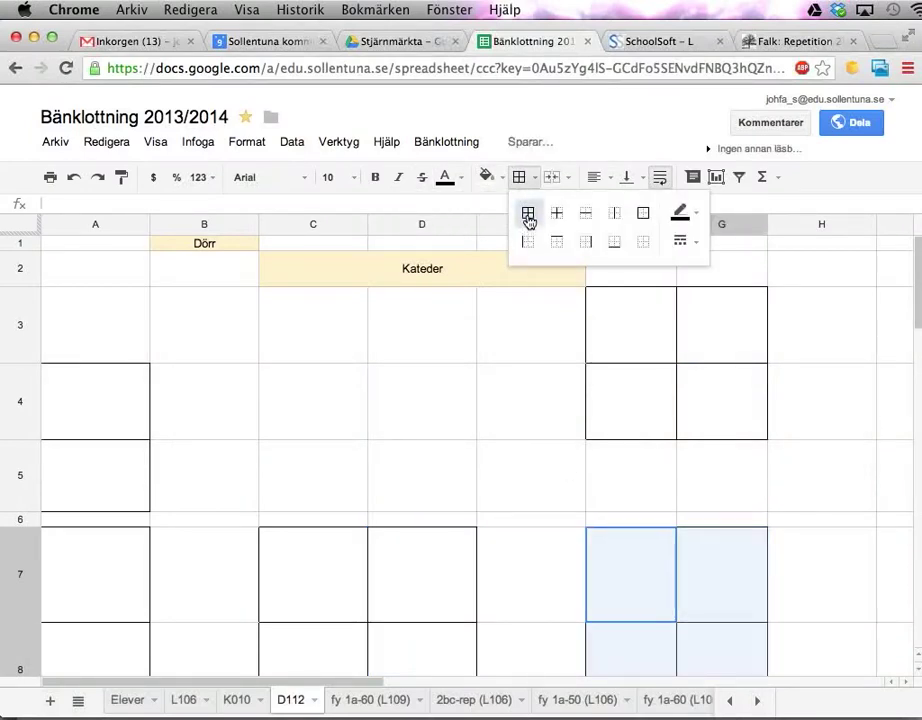
click(497, 416)
Check the window's position in the sketch, fill B10:F10 with the same pale yellow as the Kateder cell and merge the range.
key(super+minus)
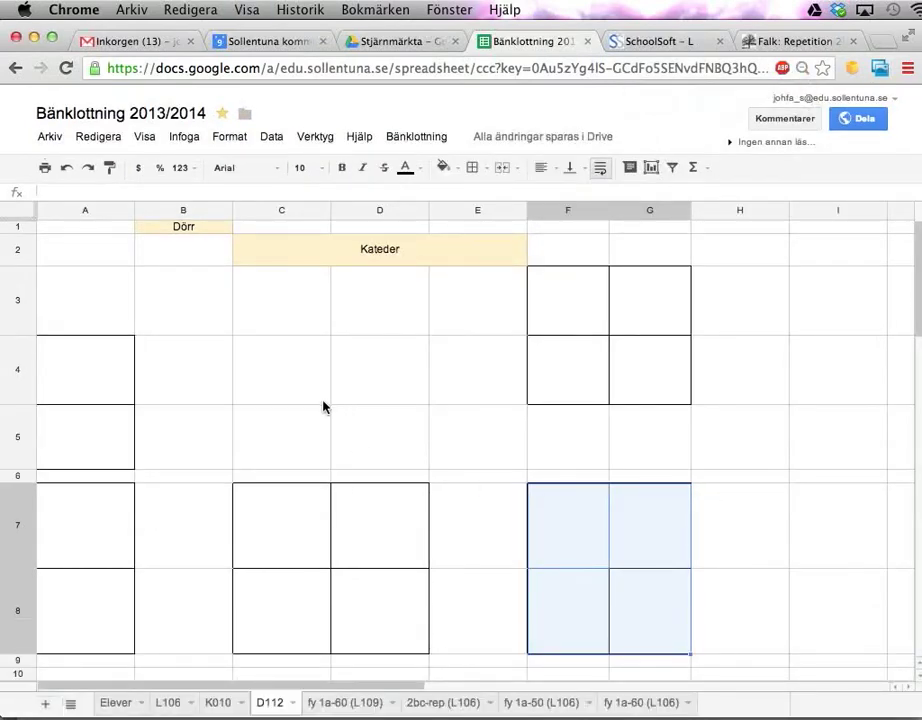
click(320, 398)
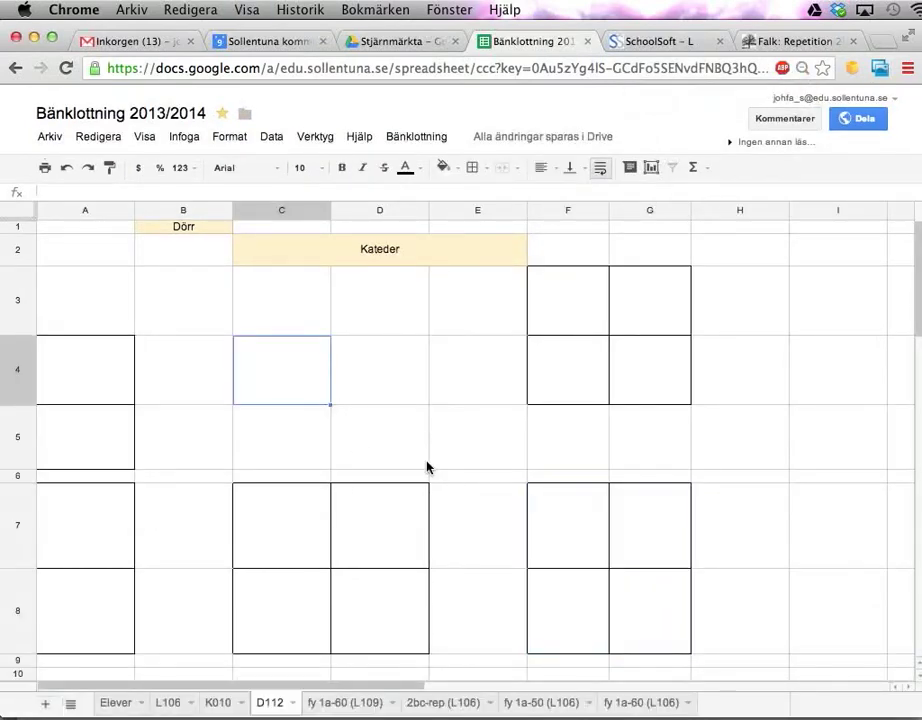
key(super+Tab)
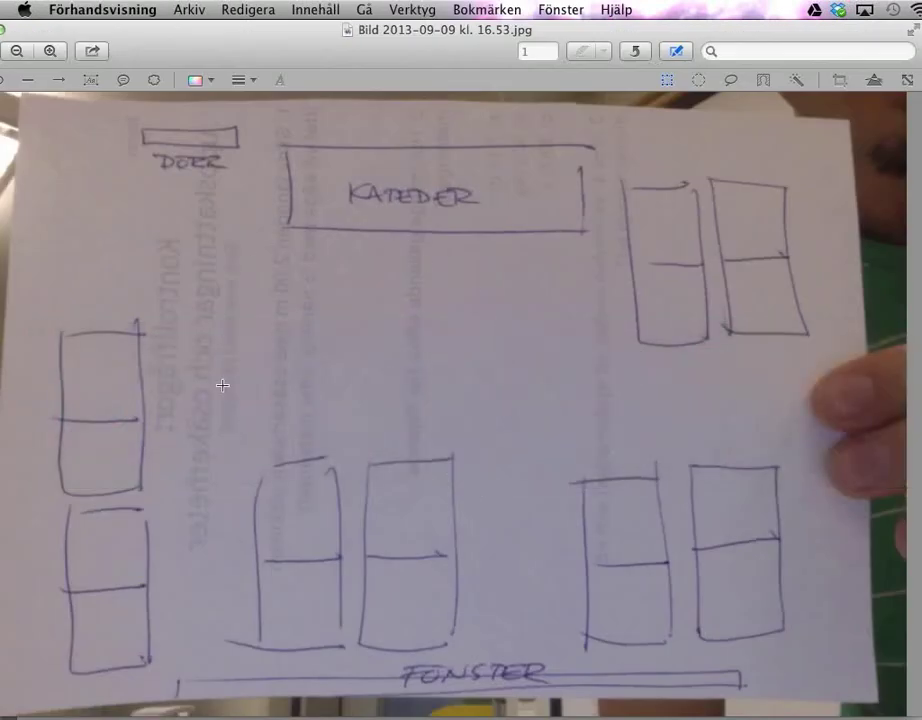
key(super+Tab)
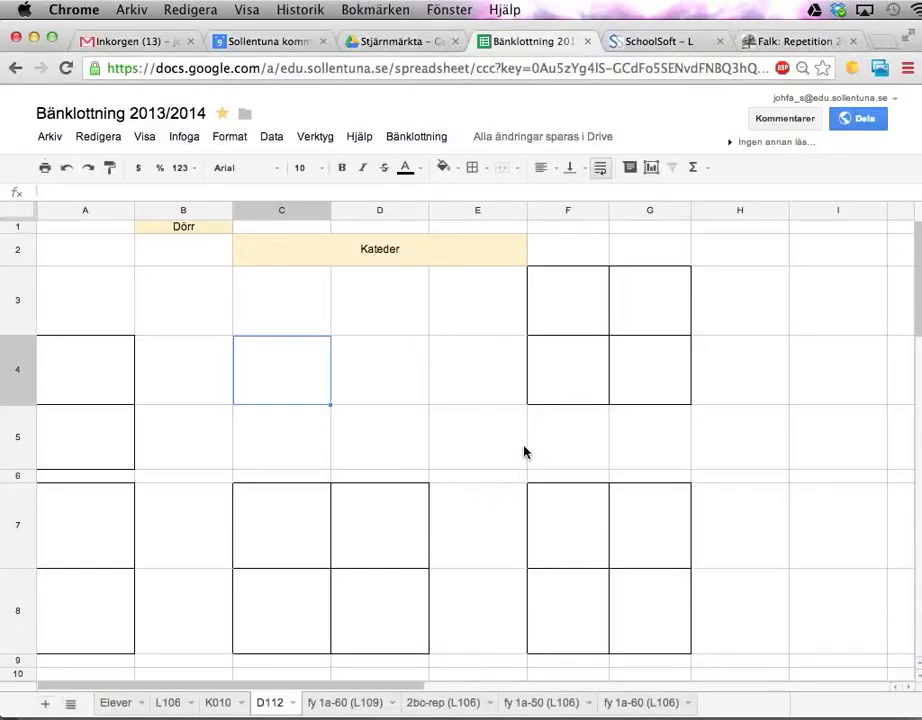
drag(208, 675, 568, 681)
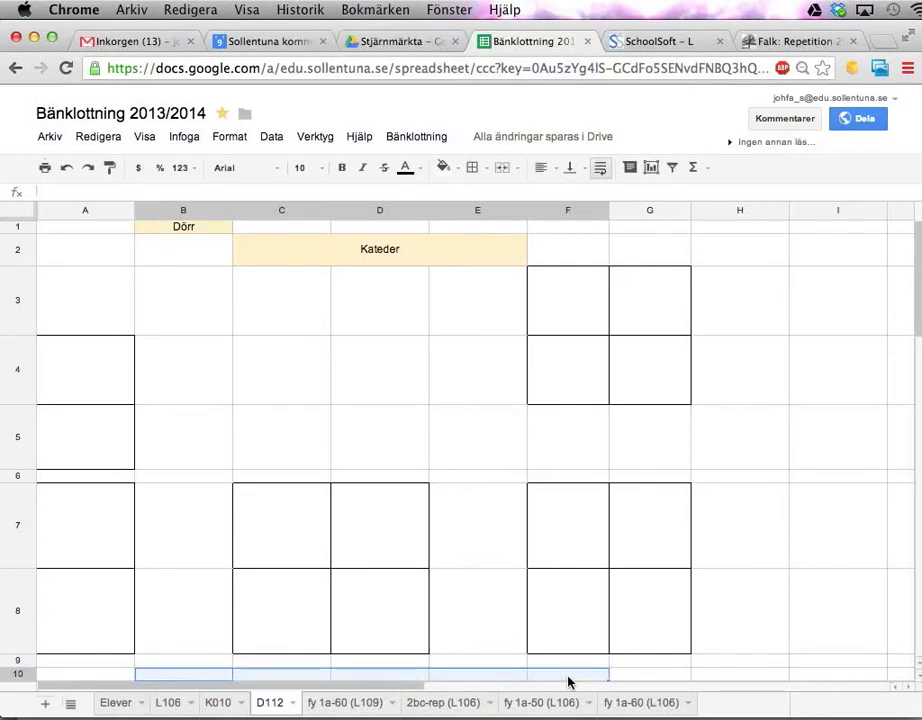
click(443, 168)
click(497, 260)
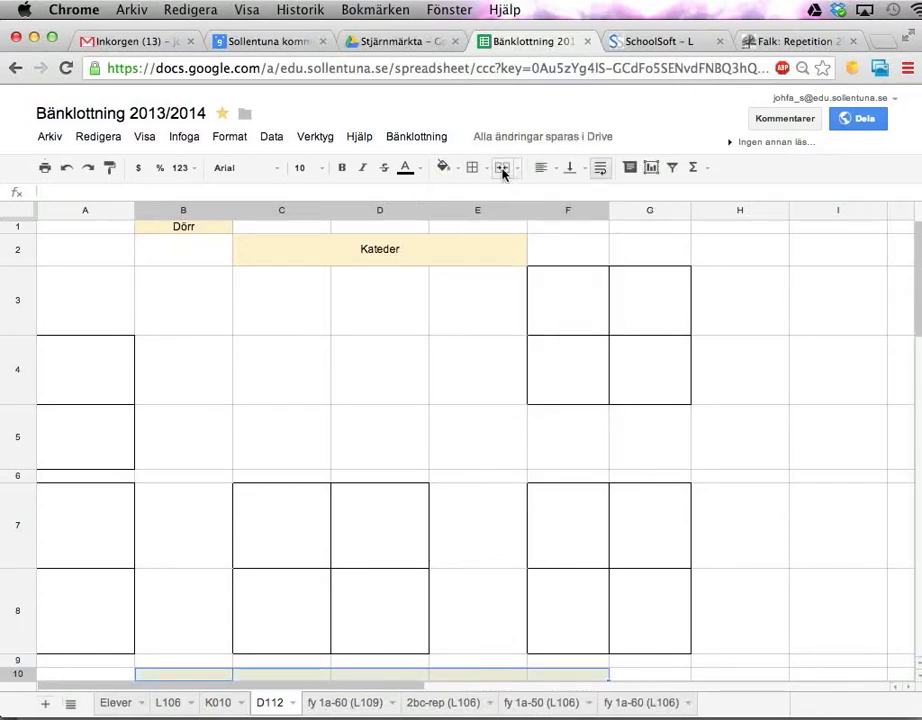
Centre the merged cell in row 10 horizontally and enter the label Fönster.
click(541, 168)
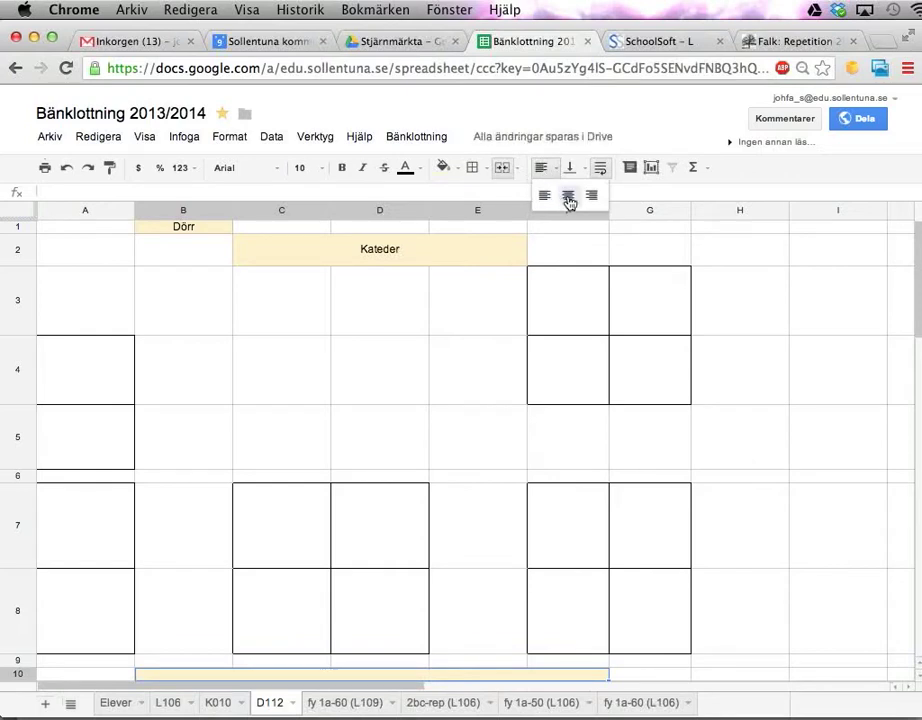
click(568, 194)
text(Fönster)
key(Return)
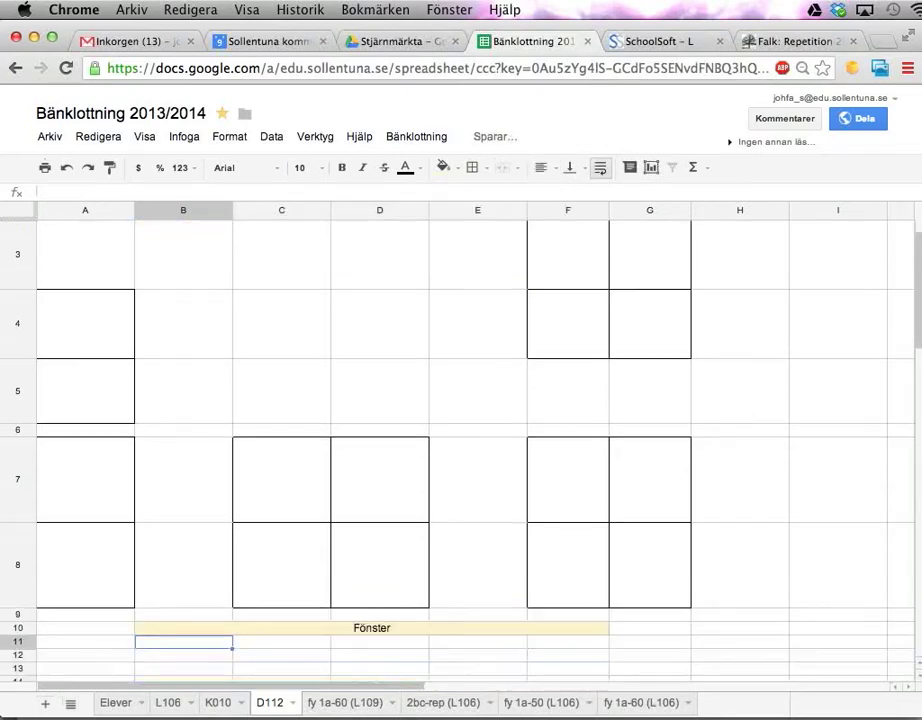
key(Up)
key(Up)
scroll(446, 342, up, 2)
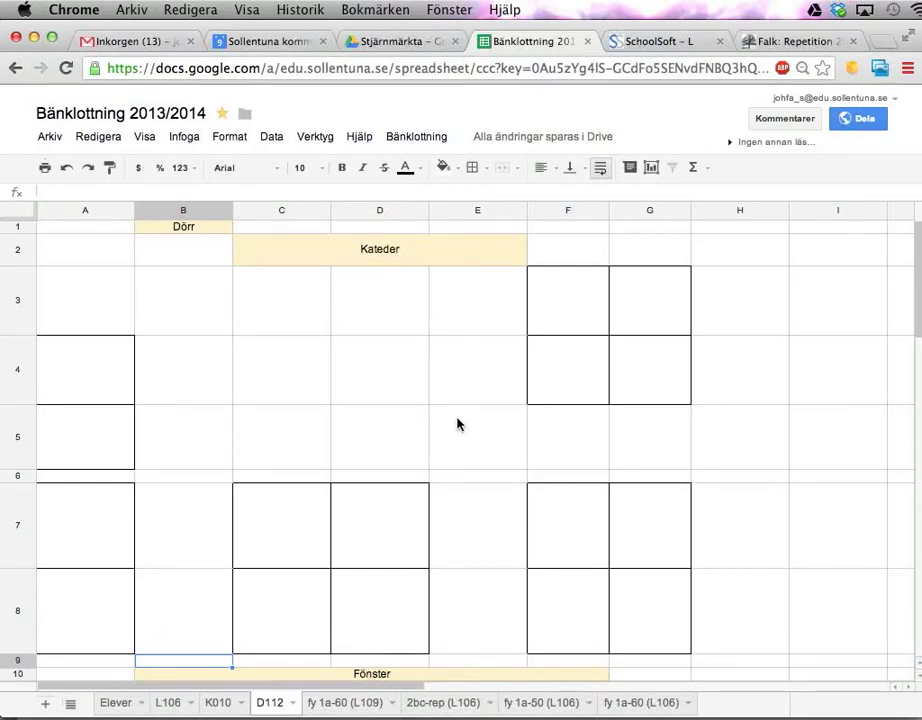
click(295, 524)
click(355, 525)
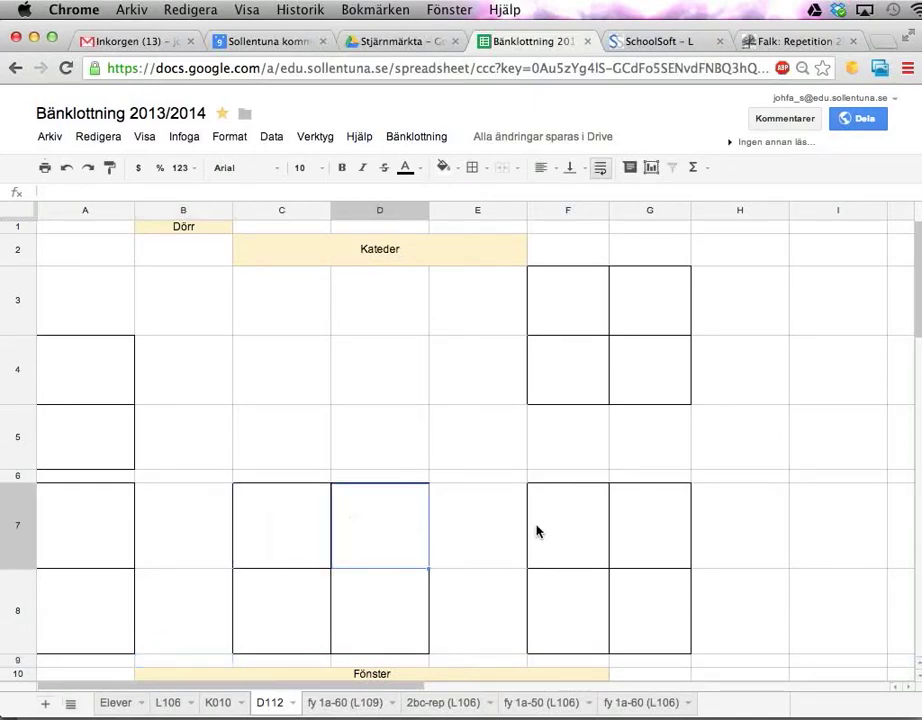
click(575, 531)
click(636, 535)
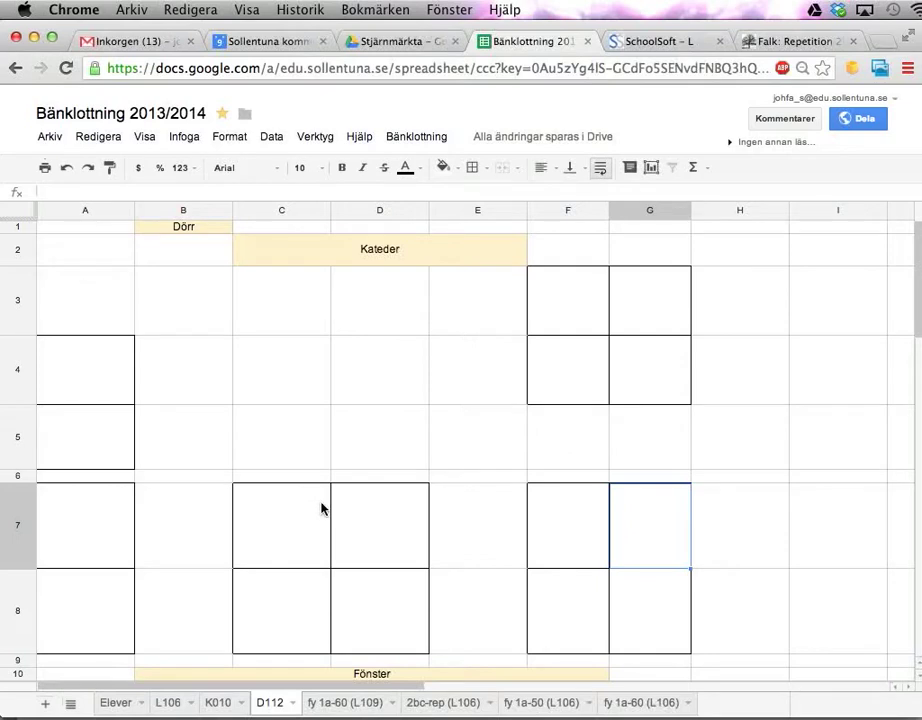
Make row 6 taller and apply black borders around and between cells C6:D6 to add two desks above the middle group.
click(20, 477)
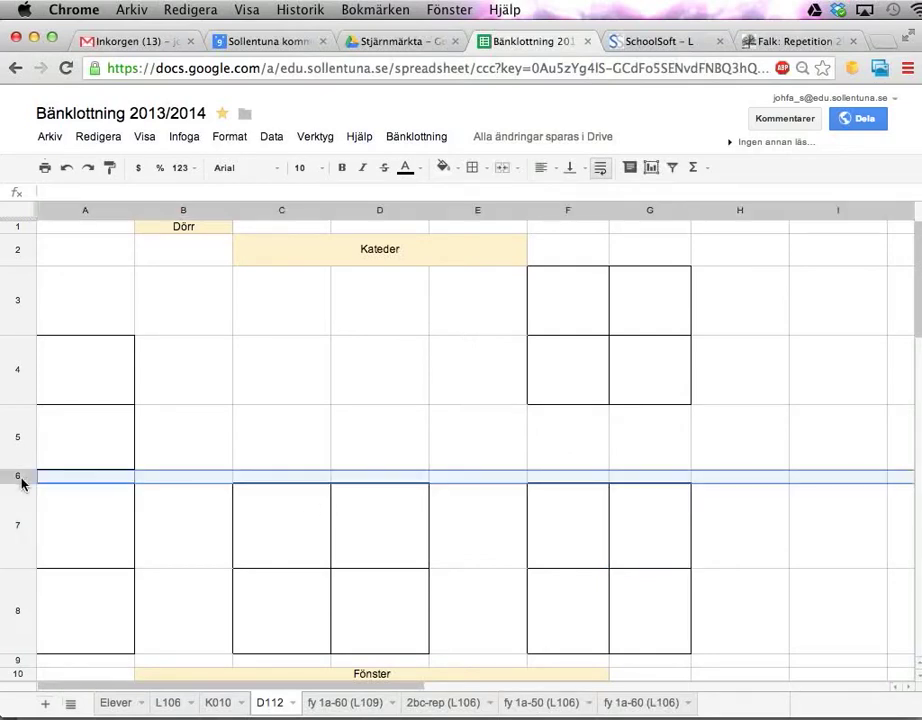
drag(17, 481, 19, 516)
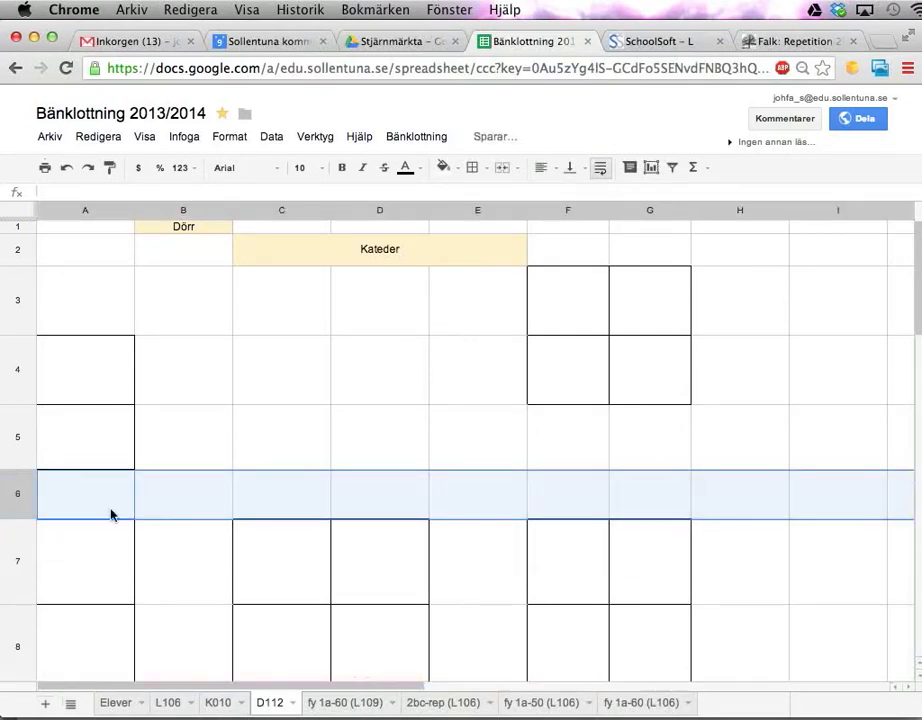
click(280, 497)
drag(280, 497, 372, 486)
click(472, 167)
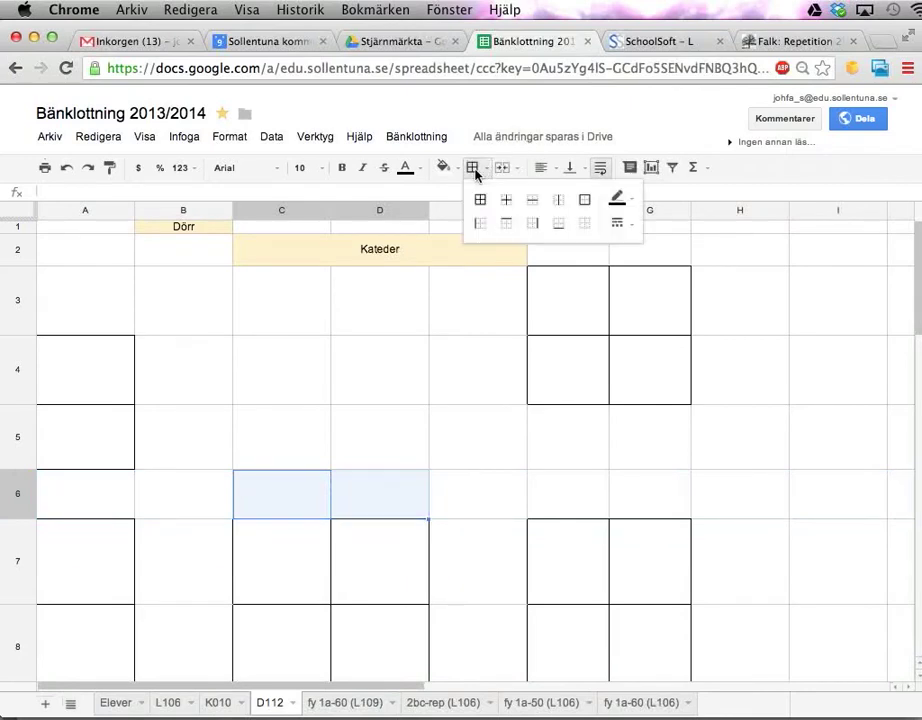
click(482, 203)
Apply black borders around and between cells F6:G6 to extend the neighbouring desk group by two desks.
drag(566, 497, 630, 500)
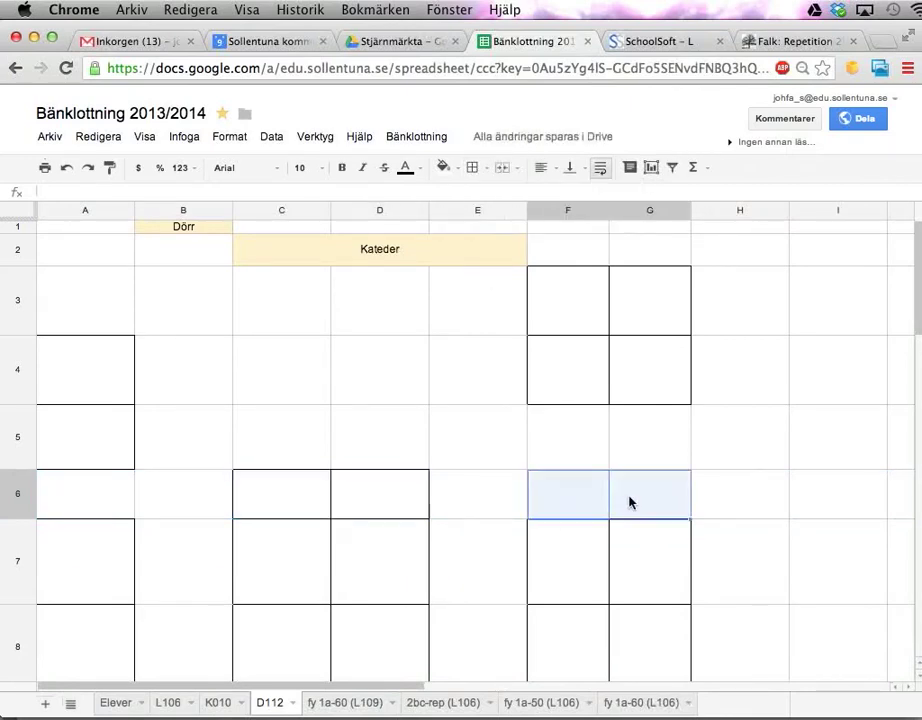
click(472, 167)
click(481, 200)
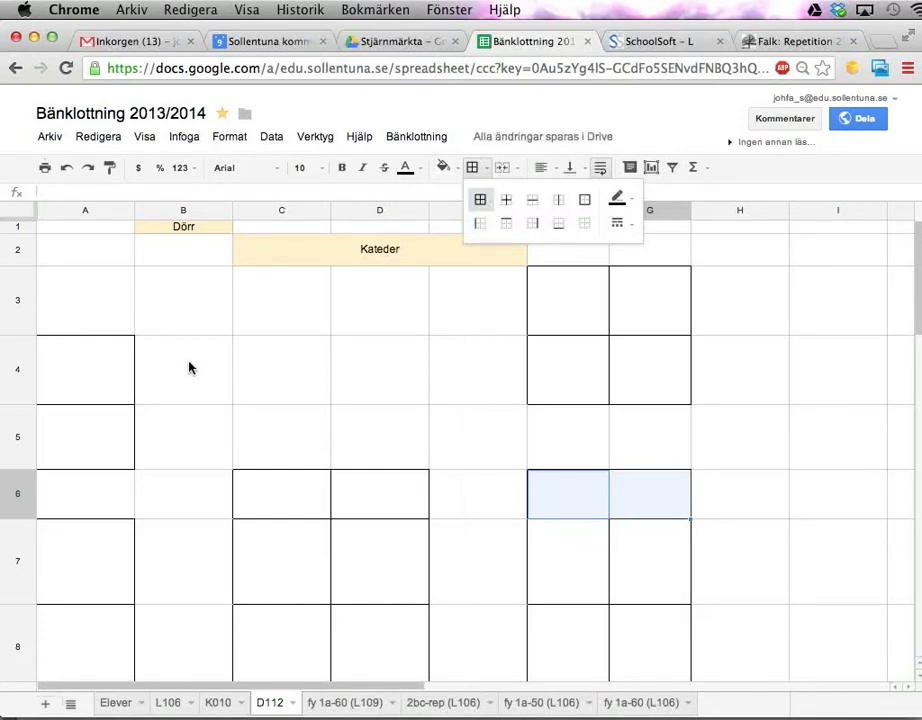
Narrow columns A to G to one equal width and set rows 3 to 8 to one equal height.
drag(134, 211, 647, 194)
drag(589, 211, 586, 213)
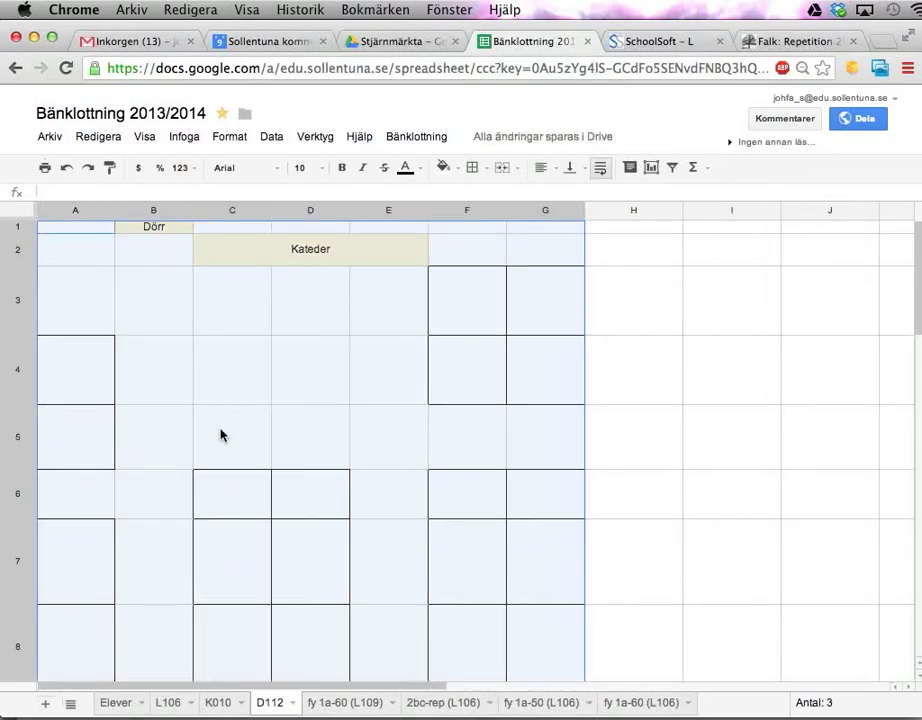
click(19, 313)
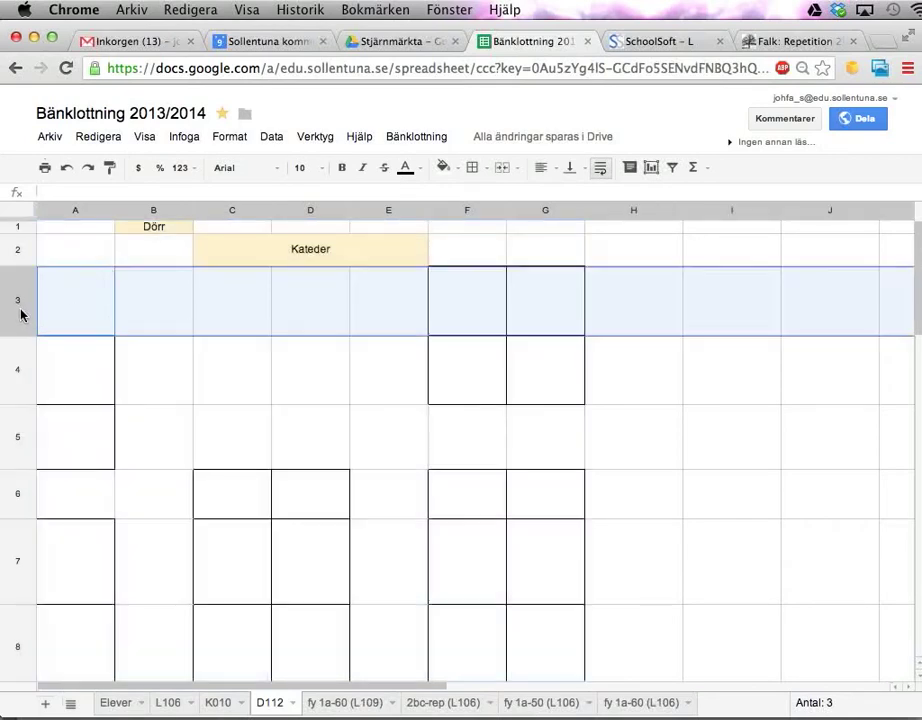
scroll(68, 381, down, 3)
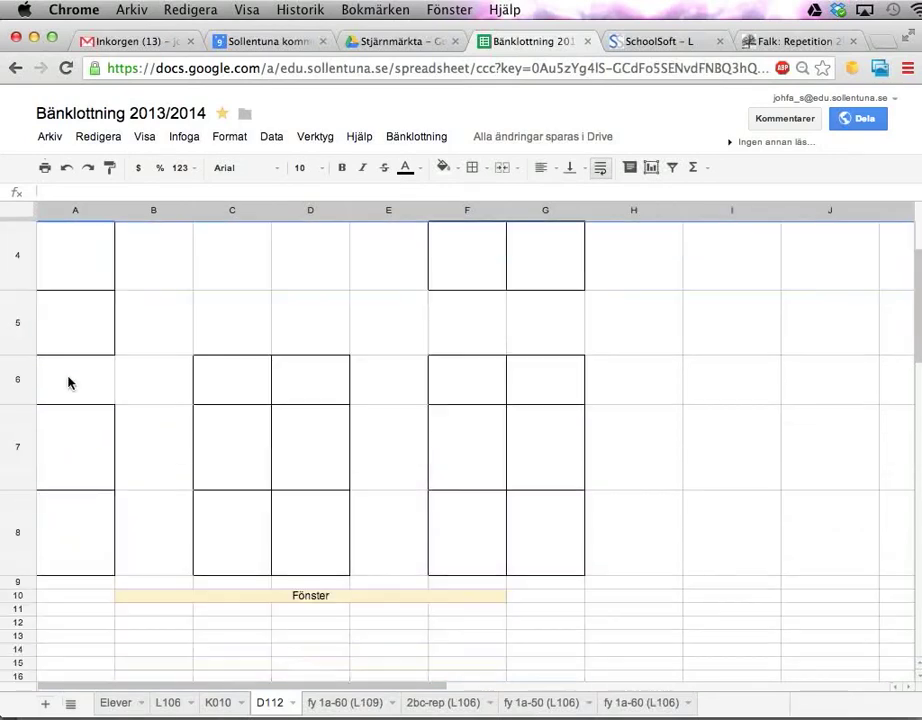
shift+click(18, 530)
scroll(21, 529, up, 3)
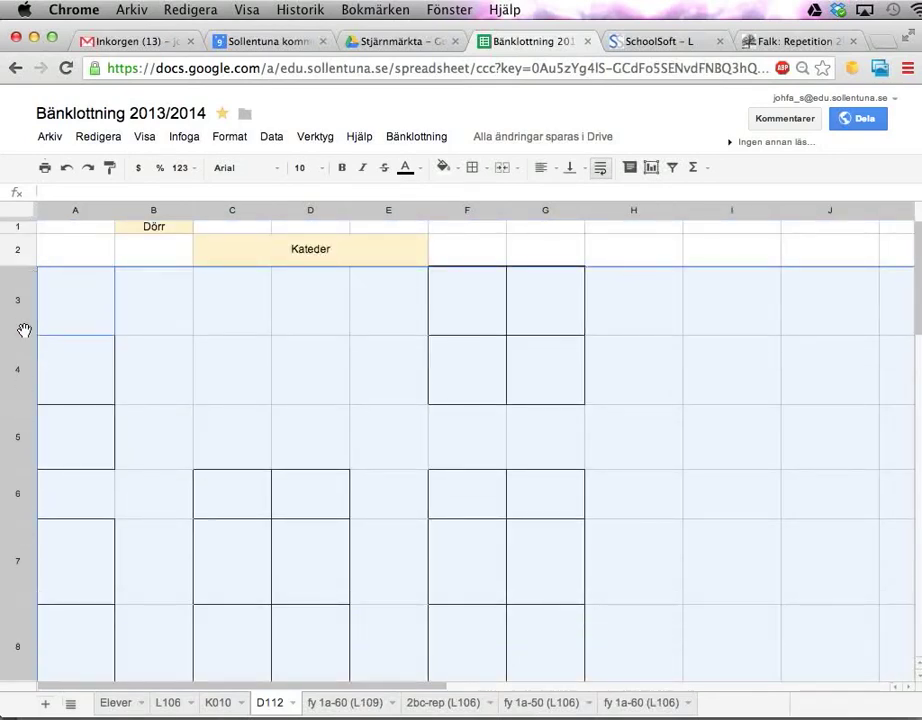
drag(22, 333, 22, 328)
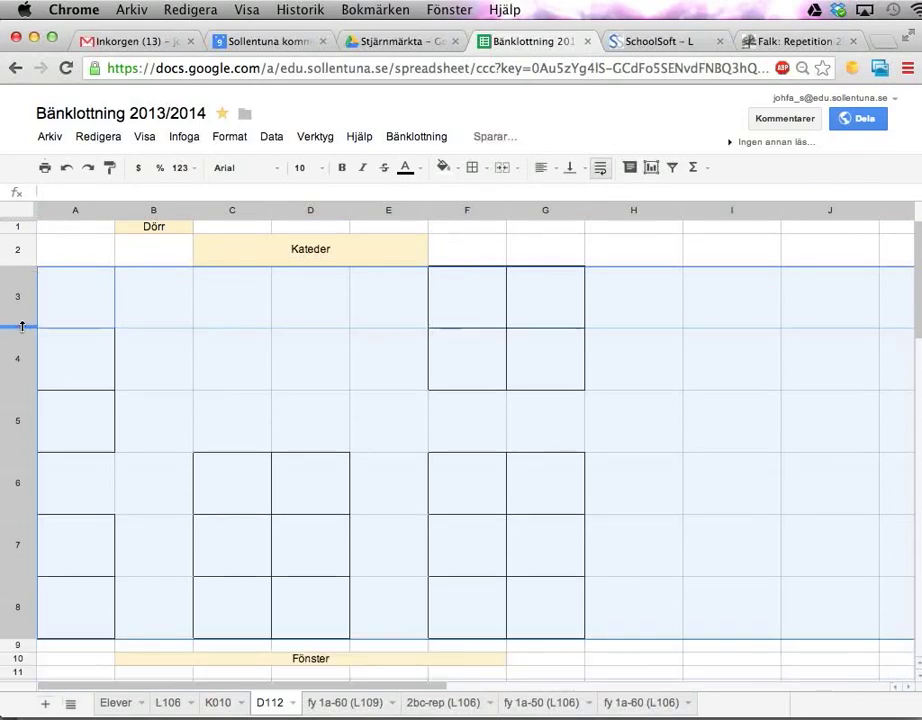
click(207, 385)
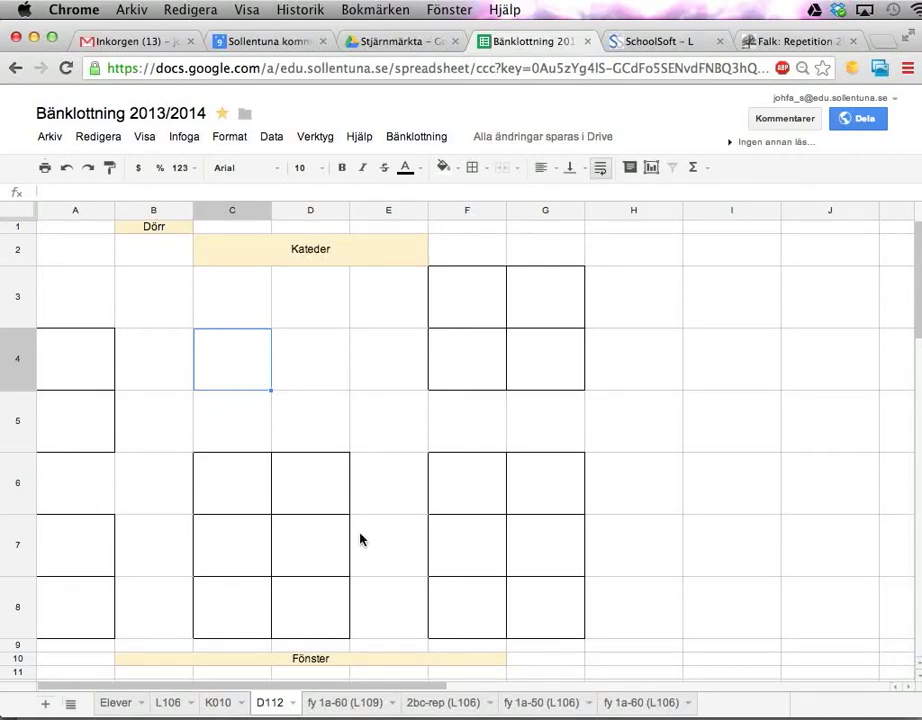
Check the desk groups nearest the window in the sketch, and number the desks in A4 and A5 as 1 and 2.
key(super+Tab)
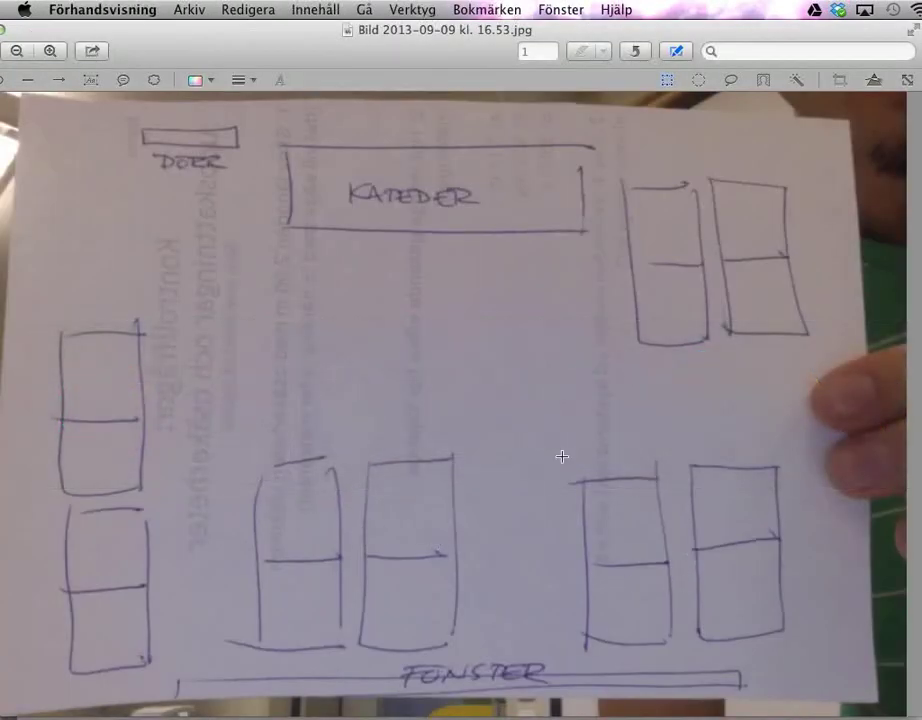
drag(249, 428, 799, 654)
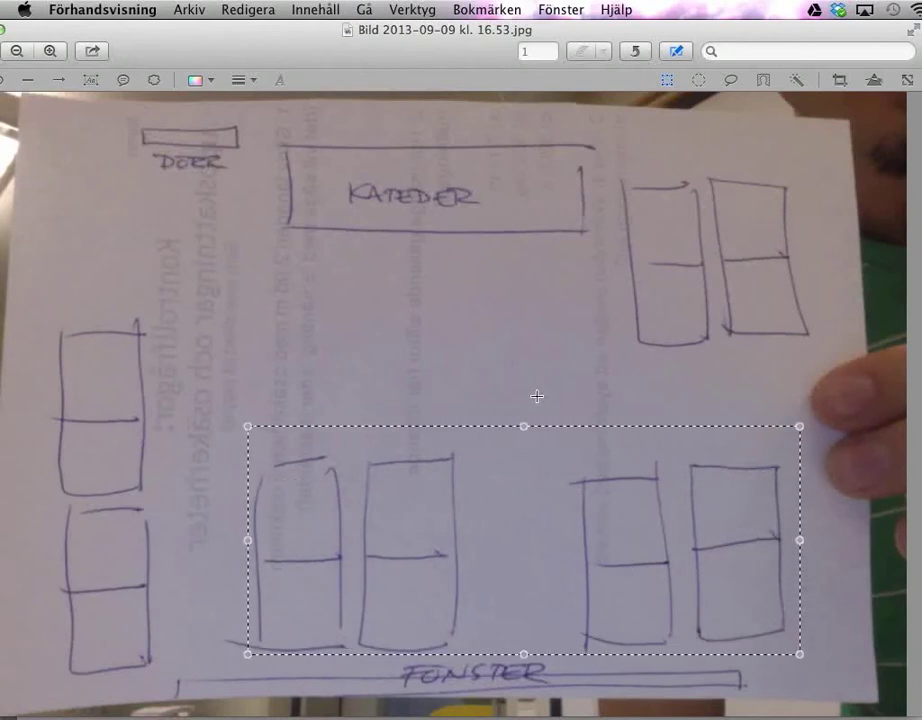
click(537, 396)
key(super+Tab)
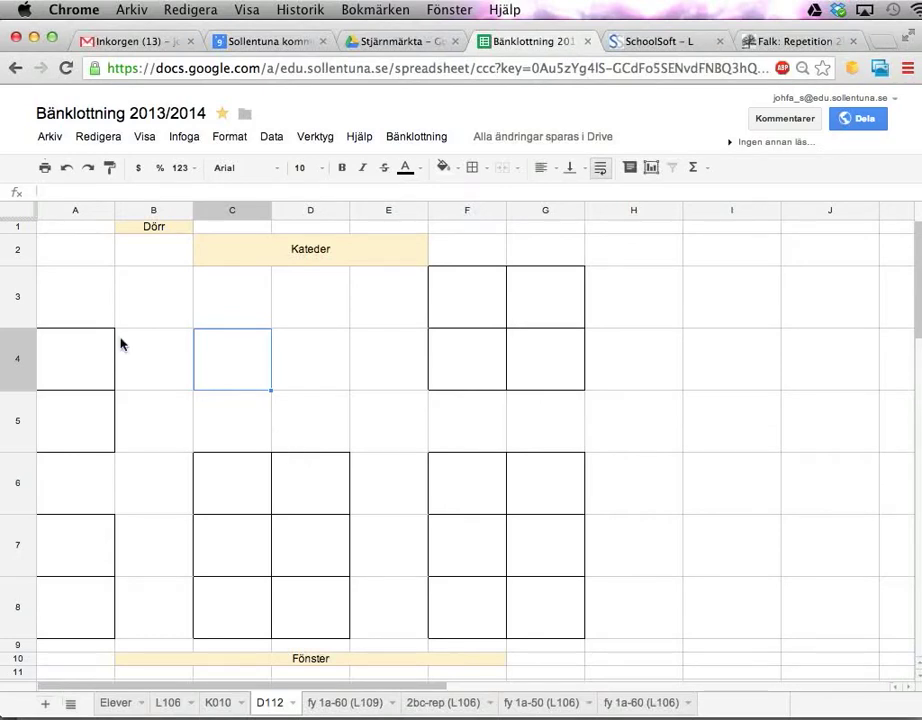
click(71, 369)
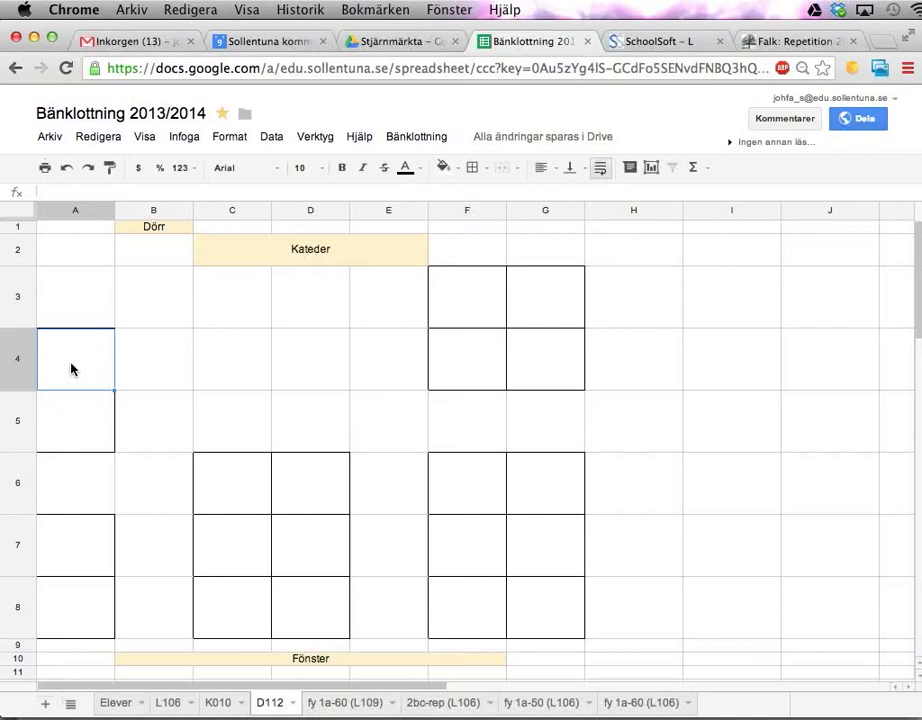
text(1)
key(Return)
text(2)
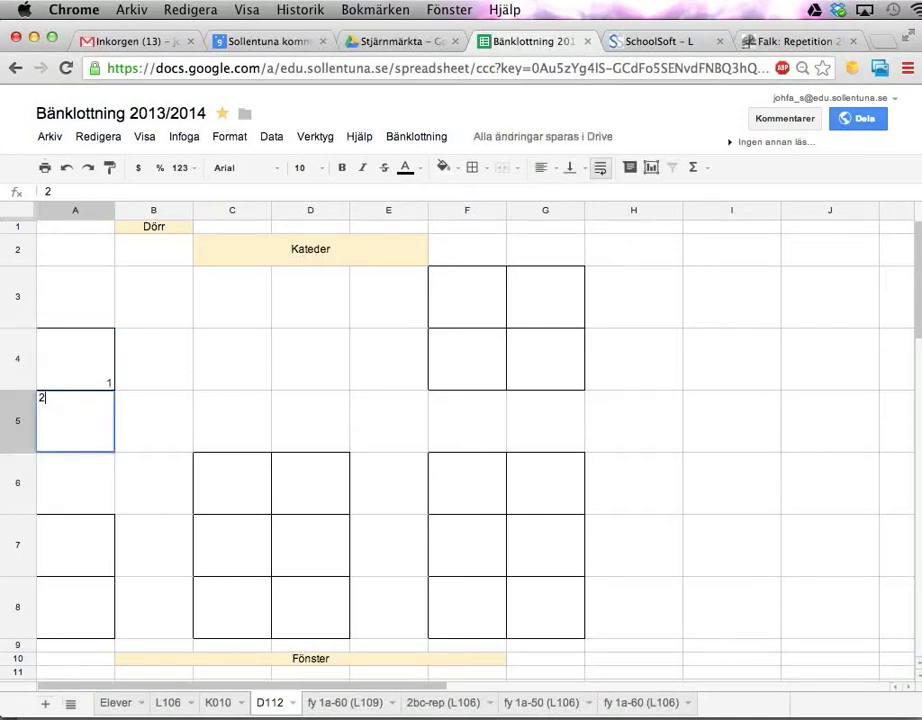
key(Down)
key(Down)
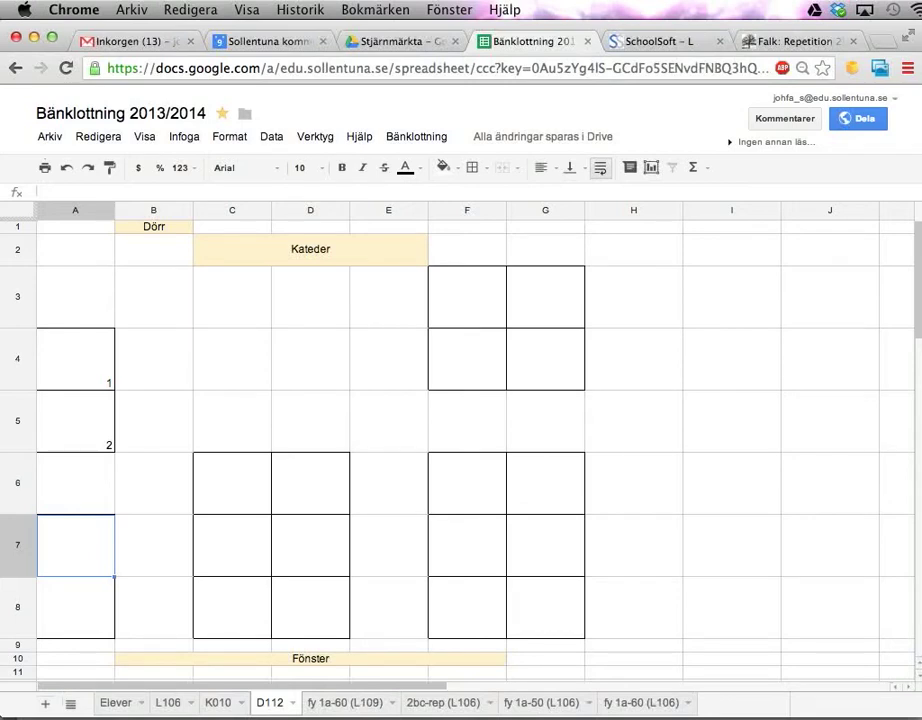
Number the desks in A7 and A8 as 3 and 4.
text(2)
key(Return)
key(Up)
text(3)
key(Return)
text(4)
Number the desks in C7 and C8 as 5 and 6, and those in D7 and D8 as 7 and 8.
click(154, 545)
click(232, 545)
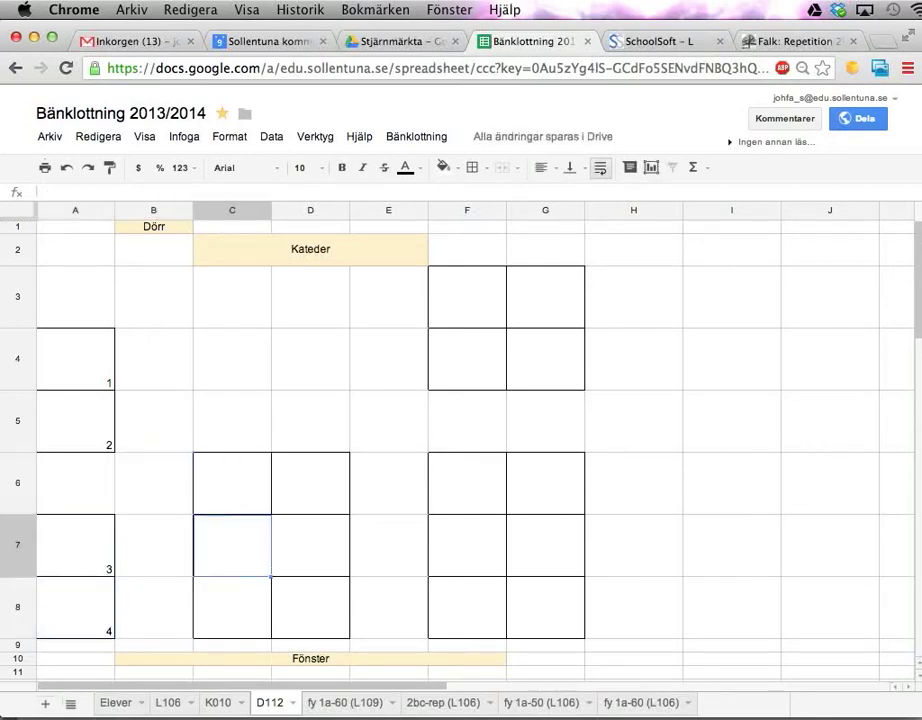
text(5)
key(Return)
text(6)
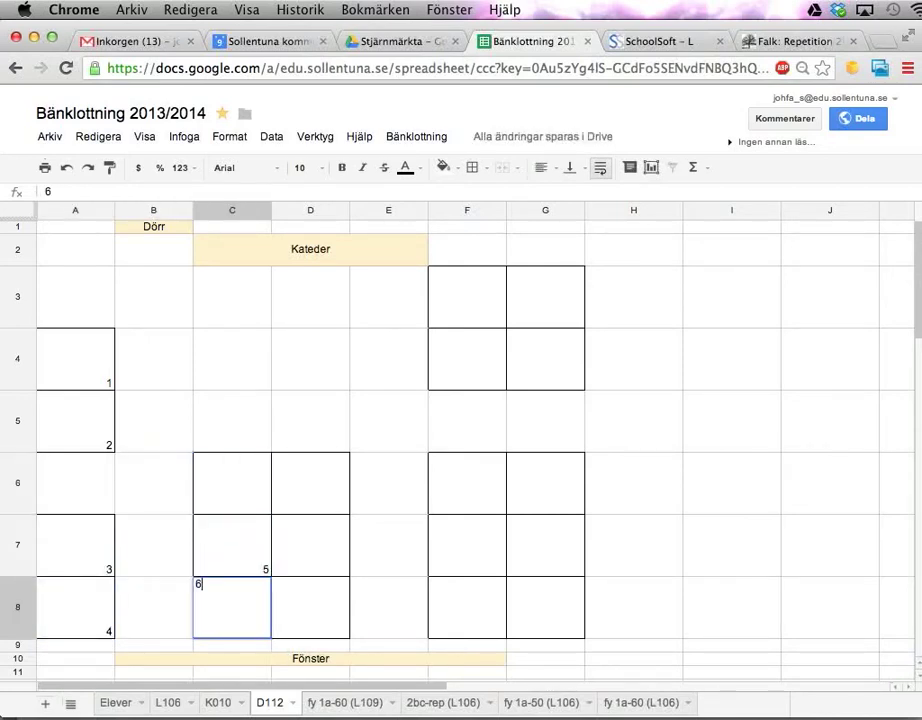
click(310, 545)
text(7)
key(Return)
text(8)
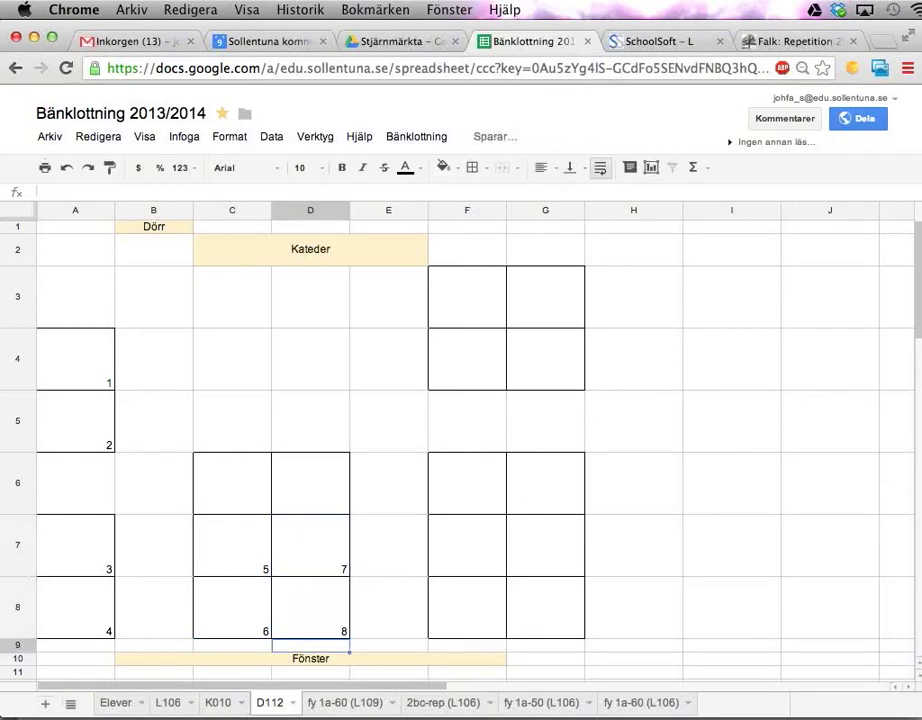
Number the desks in F7 and F8 as 9 and 10, and those in G7 and G8 as 11 and 12.
click(389, 545)
click(467, 545)
text(9)
key(Return)
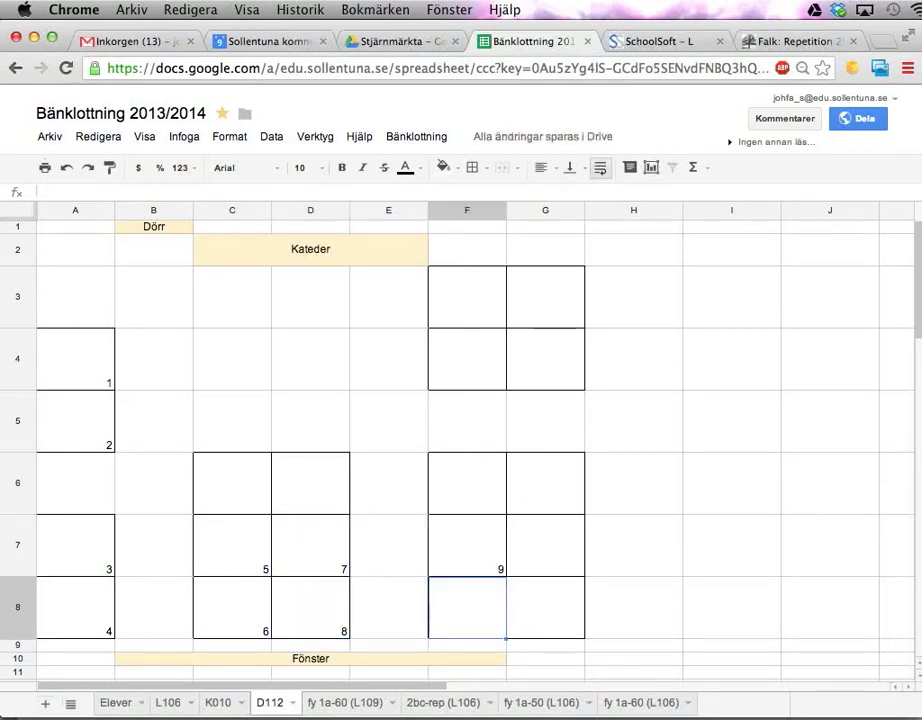
text(10)
click(545, 545)
text(11)
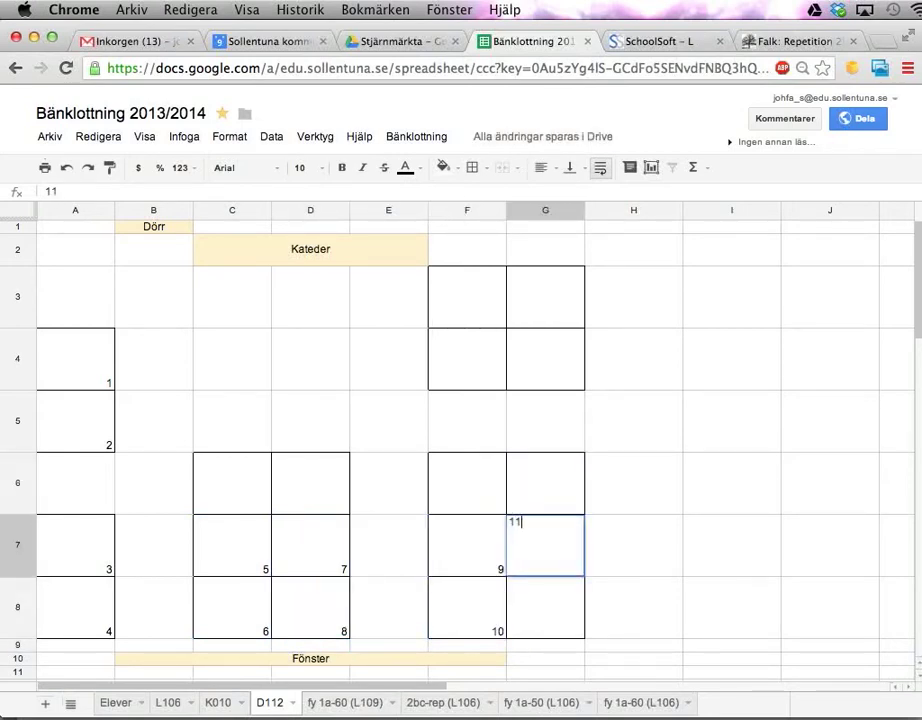
key(Return)
text(12)
Number the desks in F3 and F4 as 13 and 14, and those in G3 and G4 as 15 and 16.
key(Up)
key(Up)
key(Up)
key(Up)
key(Up)
key(Left)
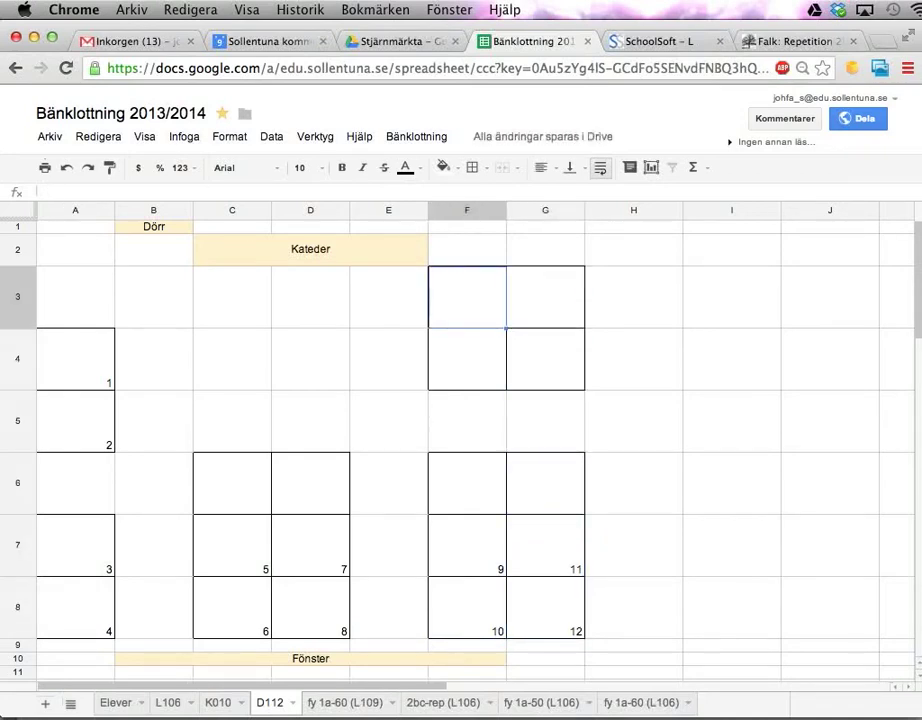
text(13)
key(Return)
text(14)
click(545, 297)
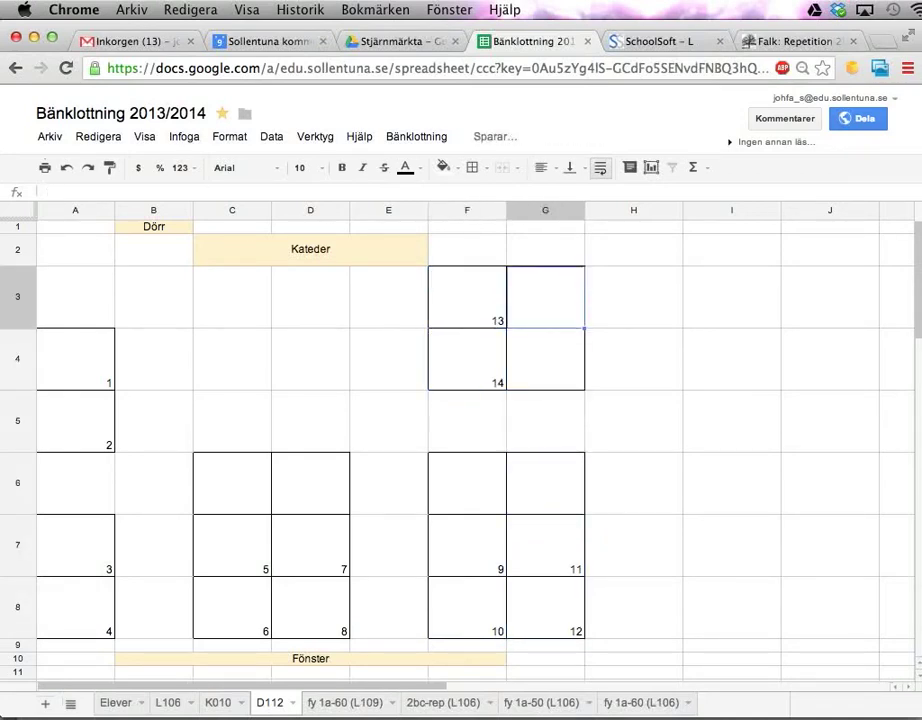
text(15)
key(Return)
text(16)
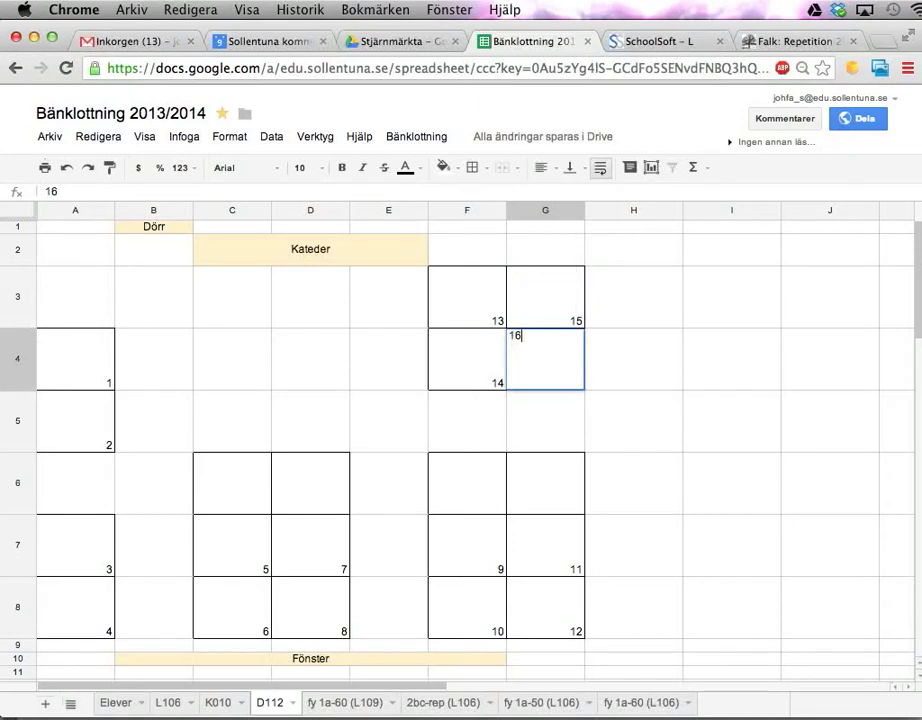
key(Return)
Number the added desks in row 6: 17 in C6, 18 in D6, 19 in F6 and 20 in G6.
key(Left)
key(Left)
key(Down)
key(Left)
key(Left)
text(17)
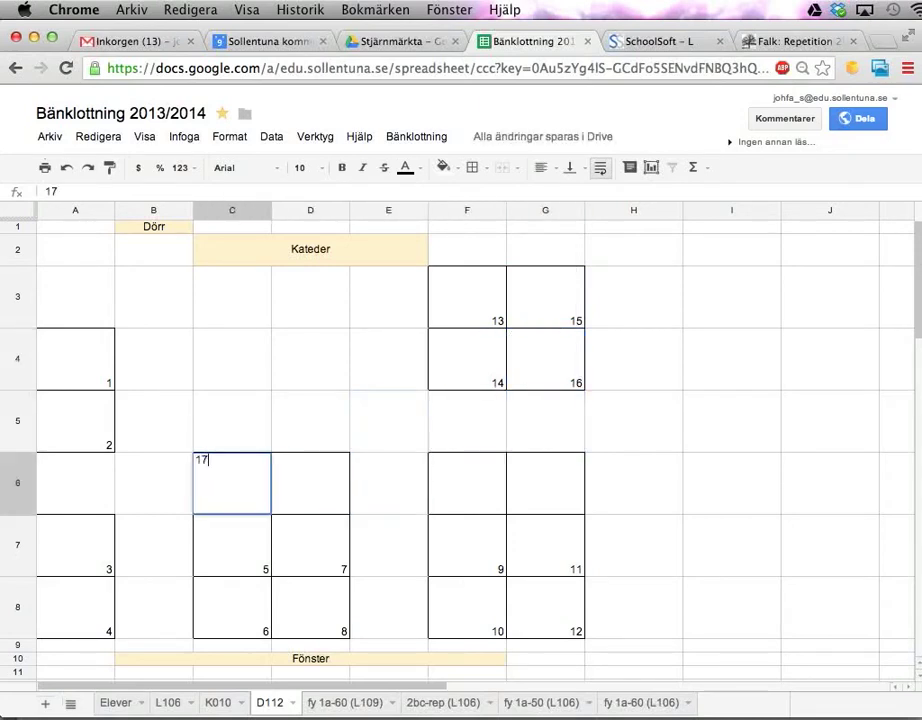
key(Right)
text(18)
key(Right)
key(Right)
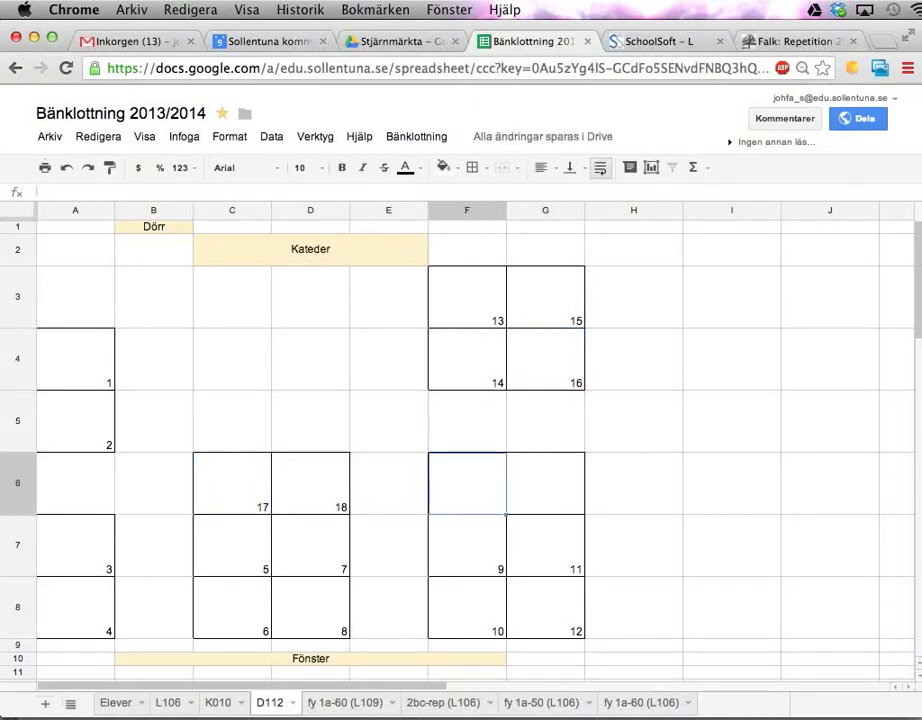
text(19)
key(Right)
text(20)
key(Left)
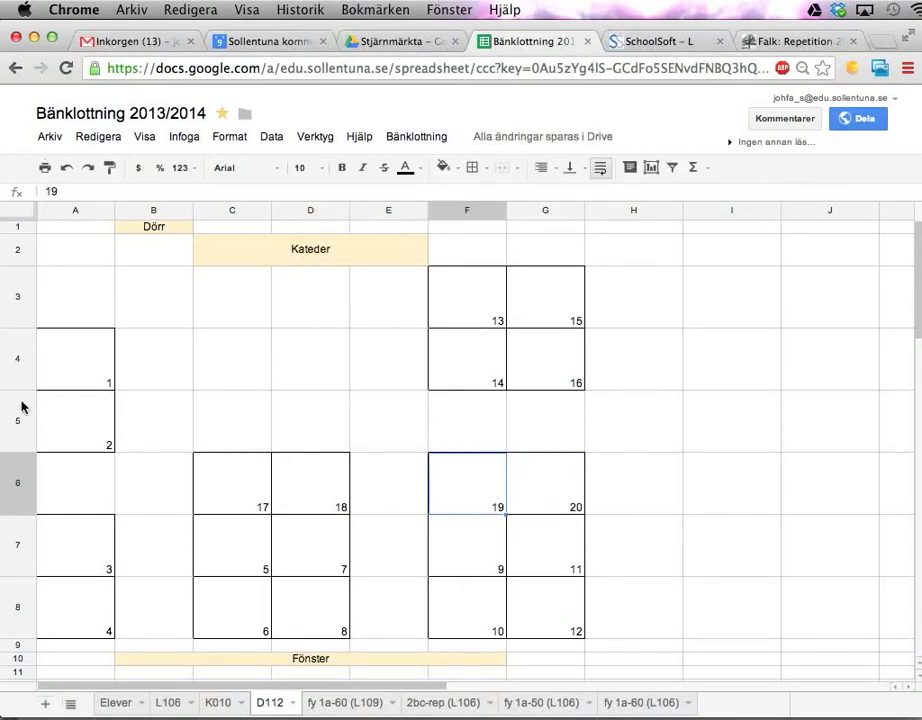
drag(240, 500, 557, 500)
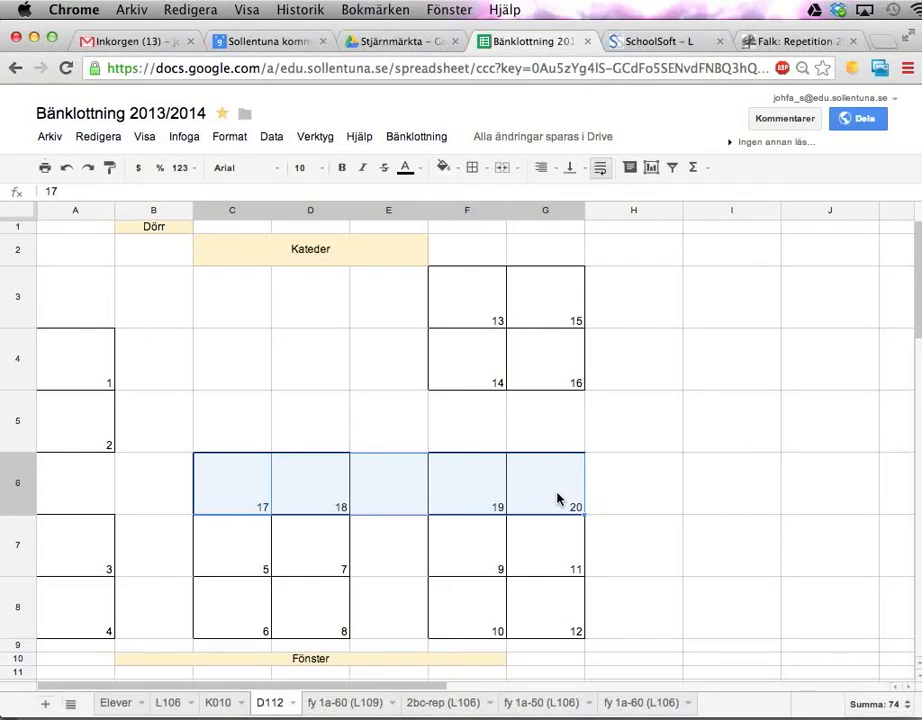
drag(478, 494, 537, 506)
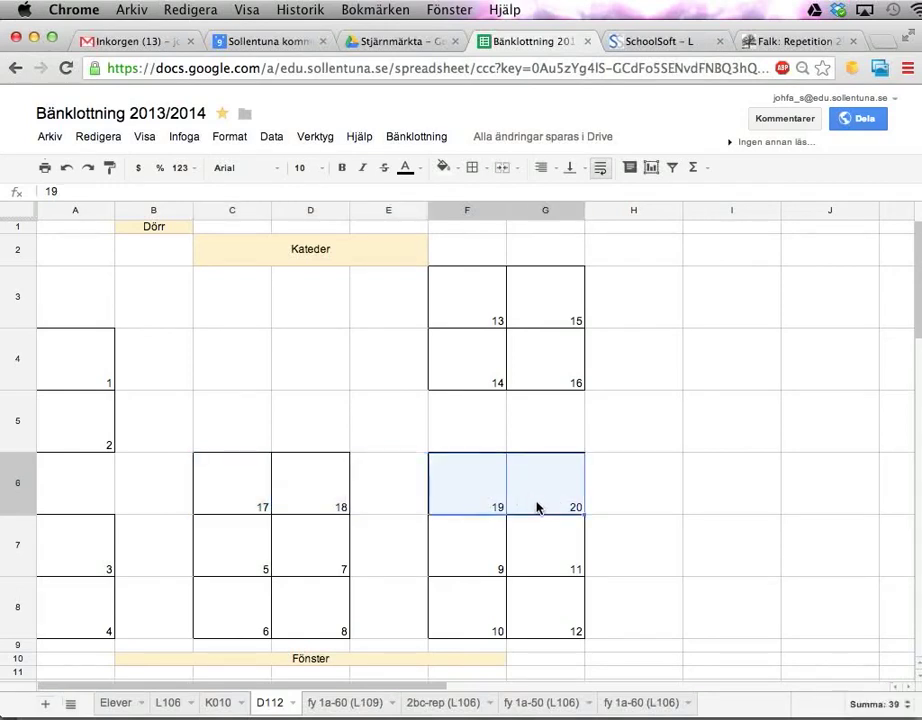
click(465, 494)
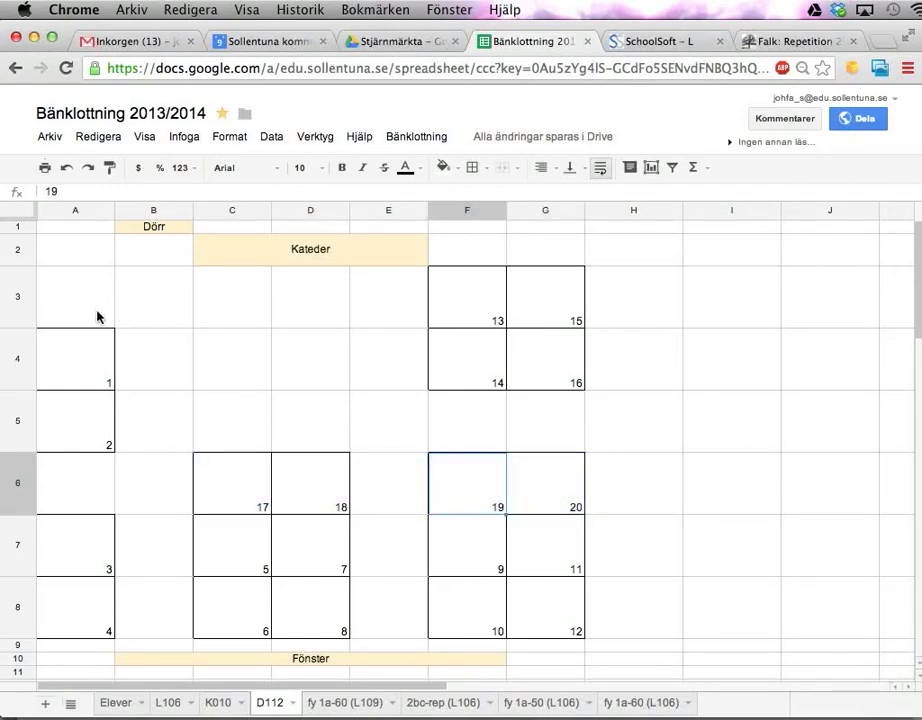
Align the contents of the whole desk area A3:G8 vertically to the middle.
drag(51, 300, 573, 622)
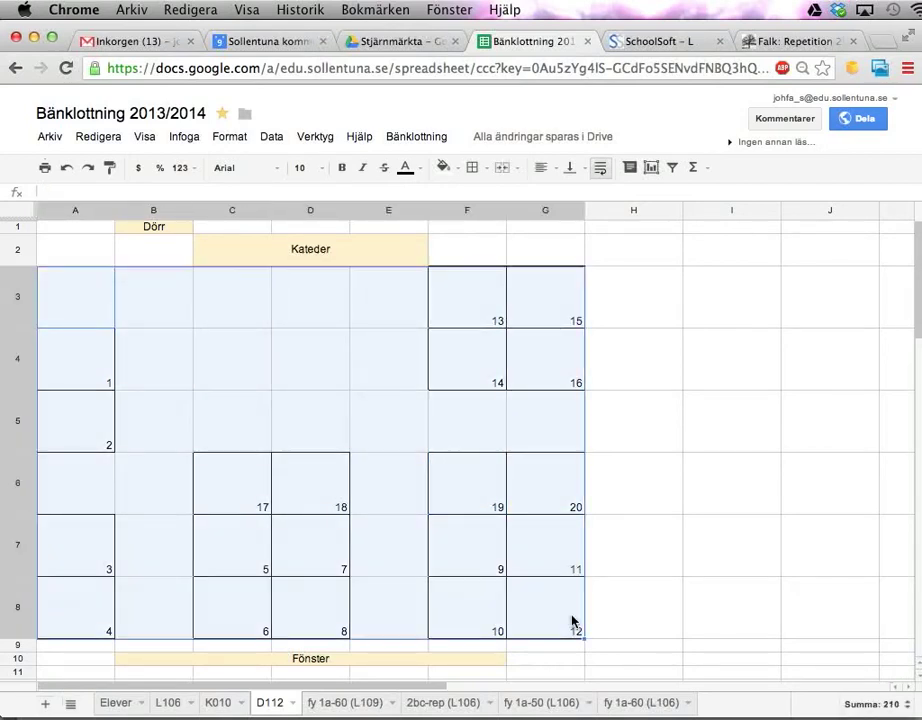
click(570, 167)
click(600, 195)
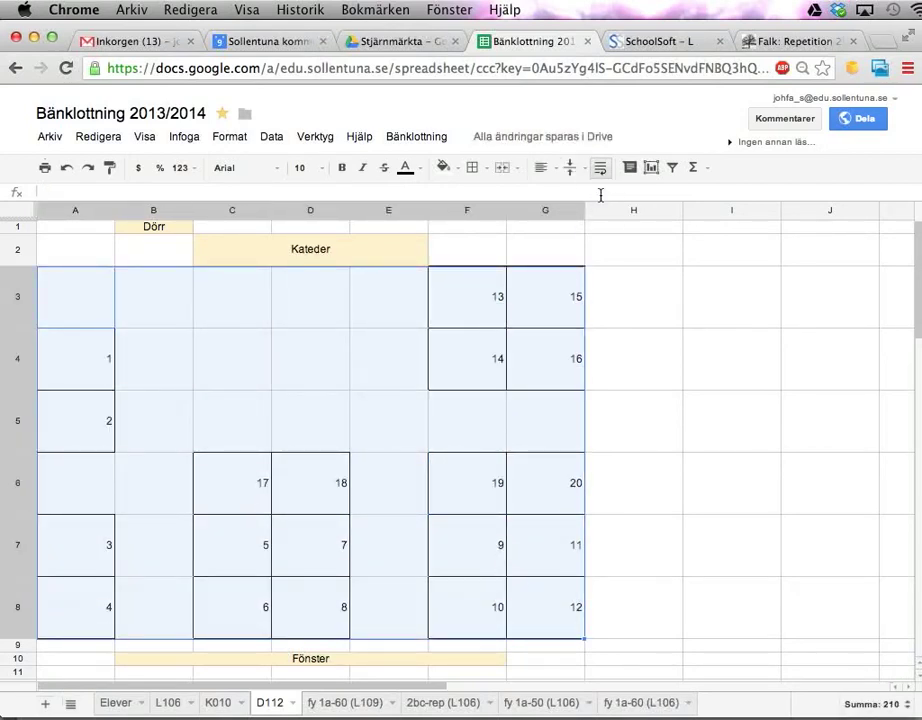
Center the desk numbers in A3:G8 horizontally and make them bold.
click(541, 167)
click(568, 196)
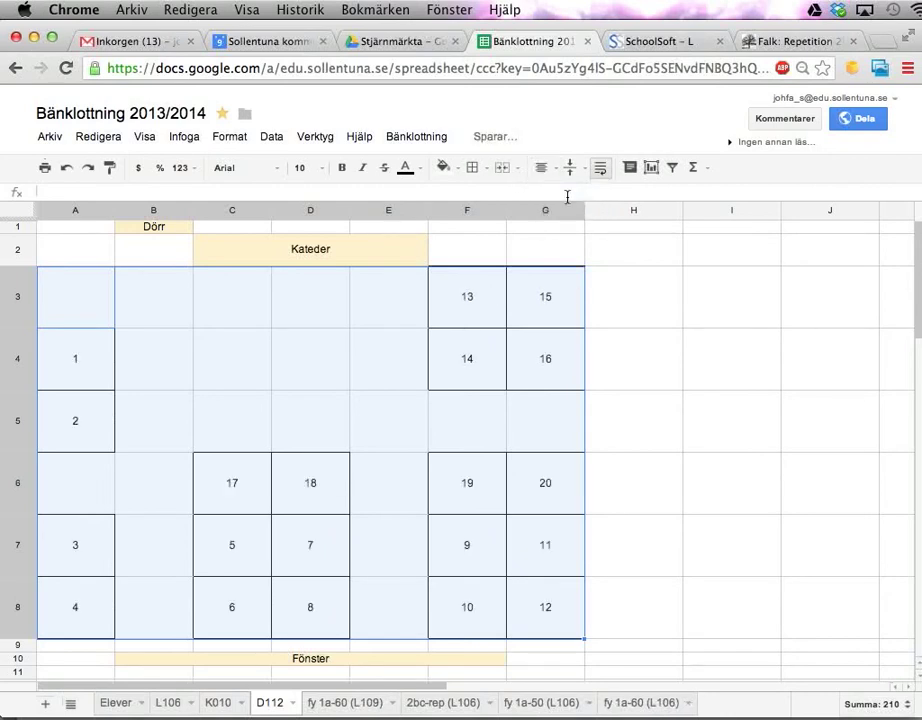
click(342, 168)
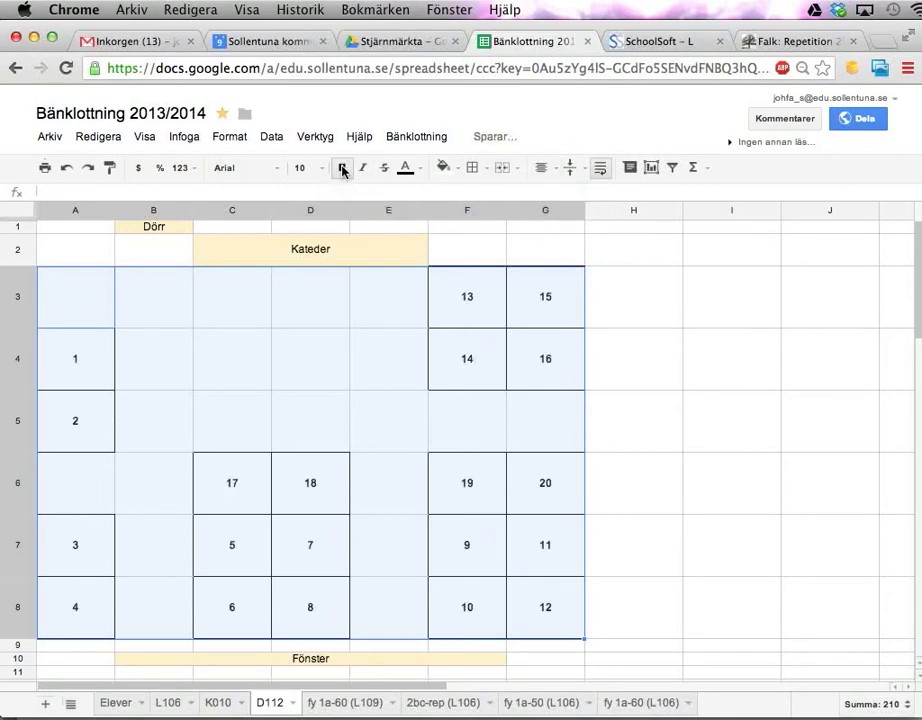
click(376, 313)
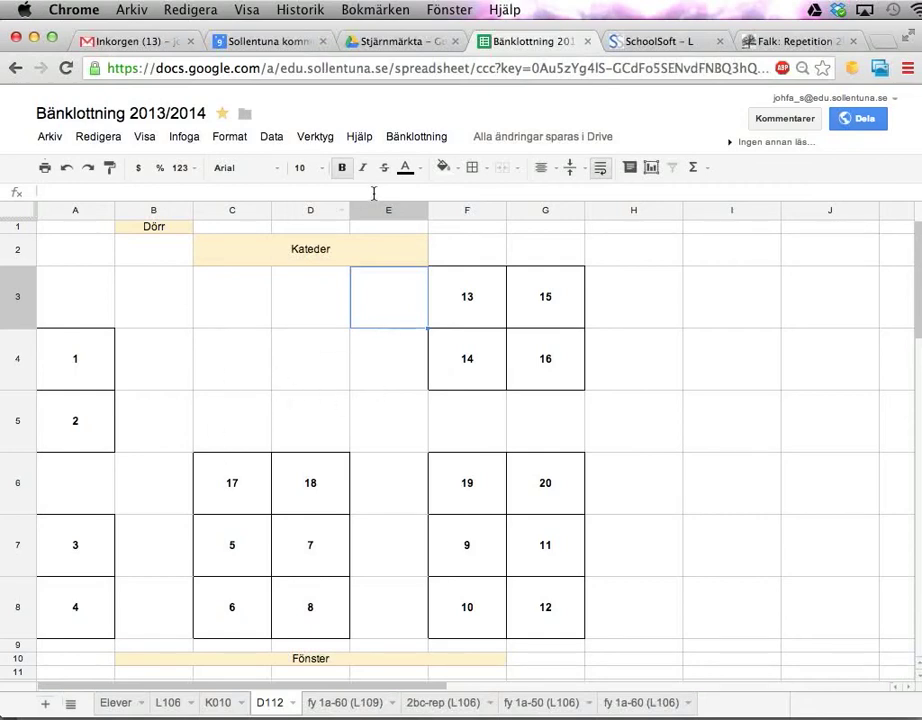
Run the seat lottery (Lotta bänkplatser) for class fy 1a-50 with the desk layout D112.
click(410, 138)
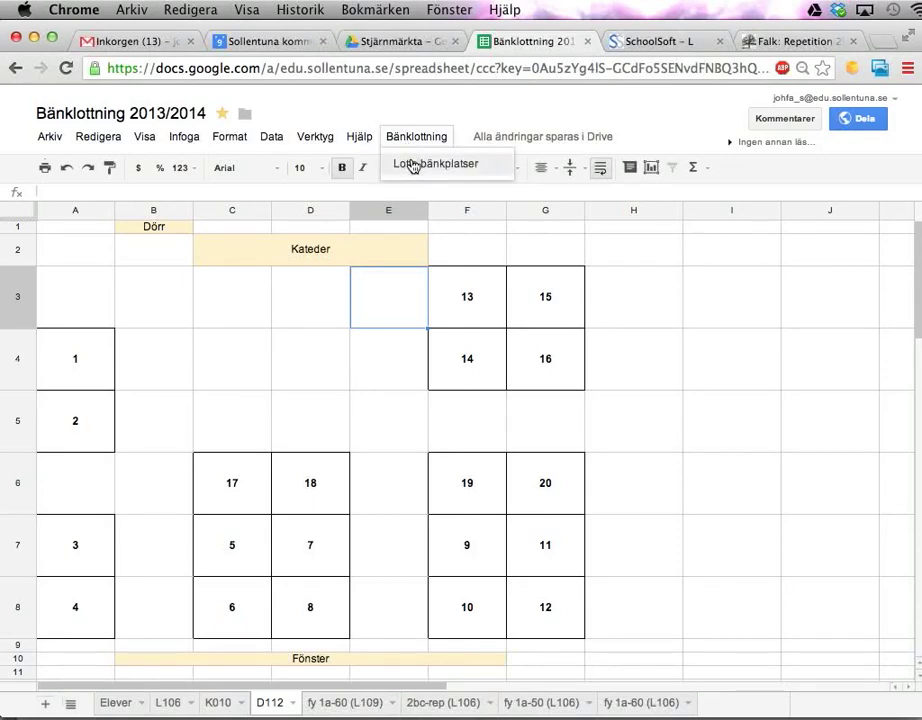
click(412, 163)
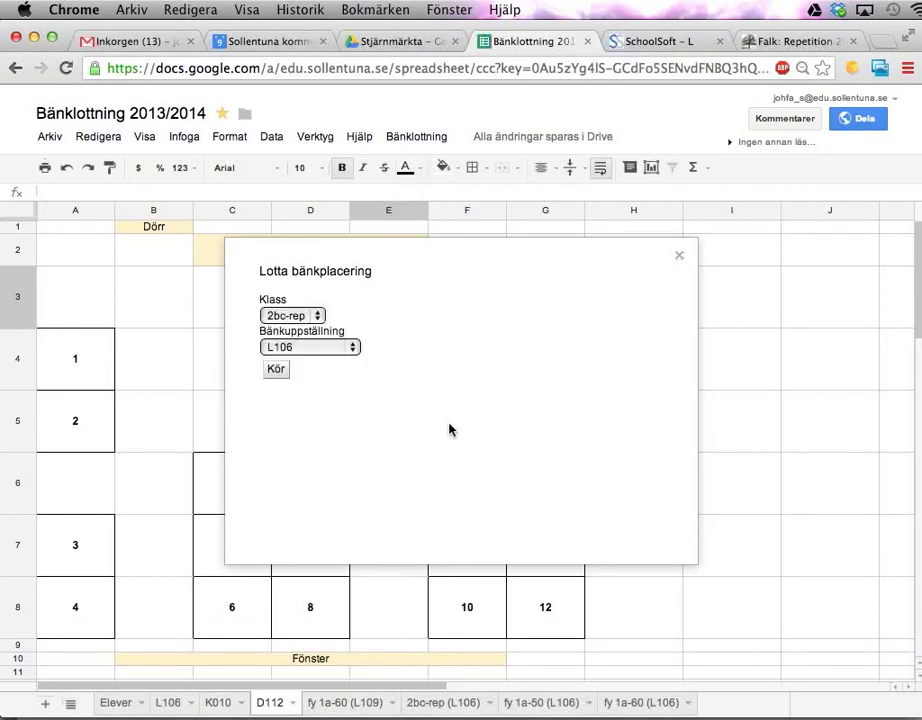
click(292, 315)
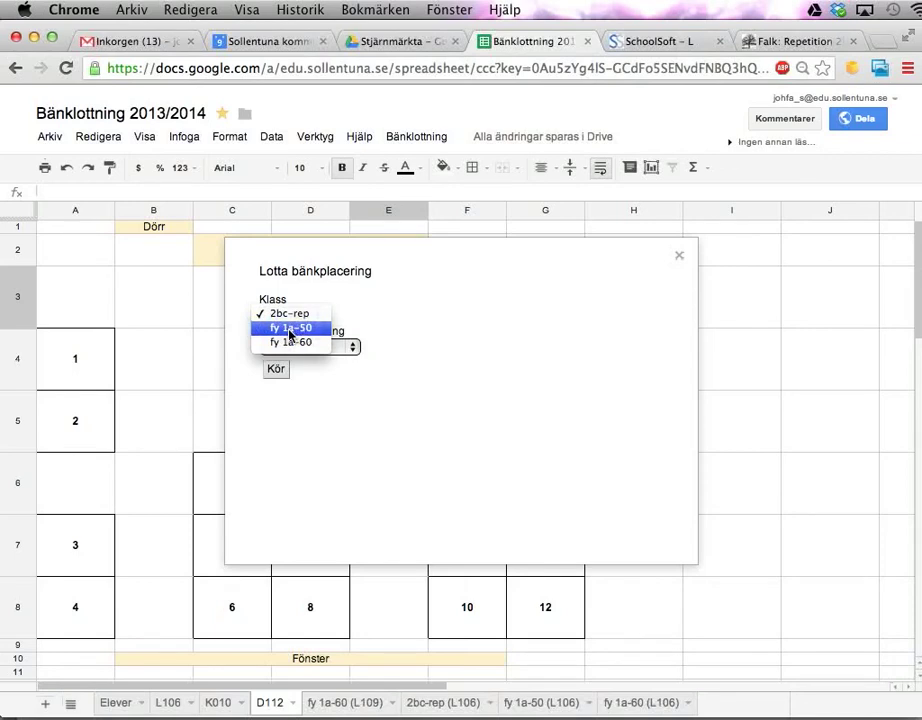
click(289, 329)
click(291, 347)
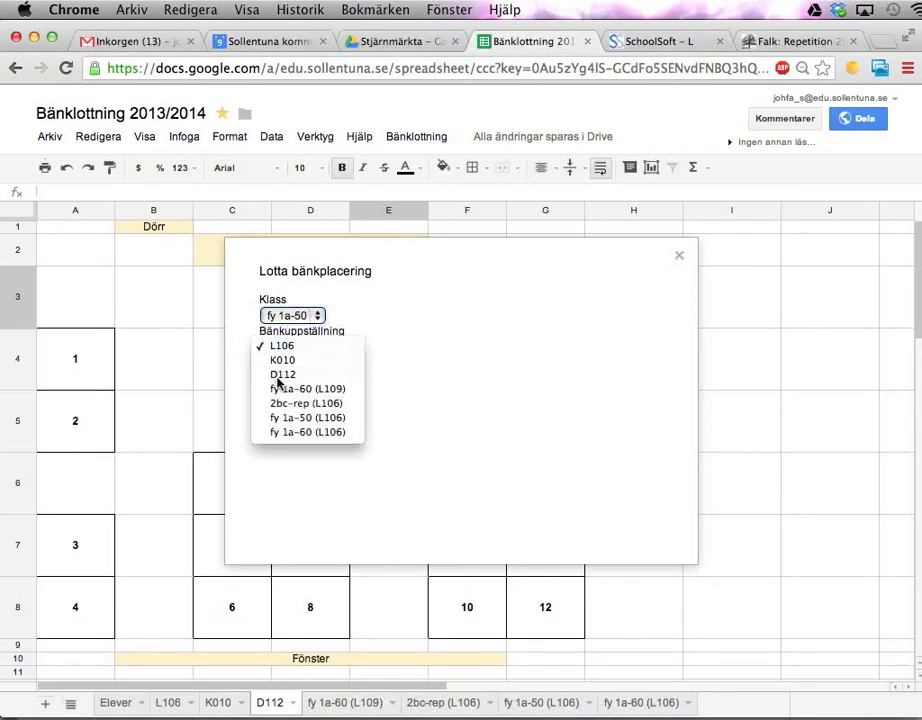
click(280, 376)
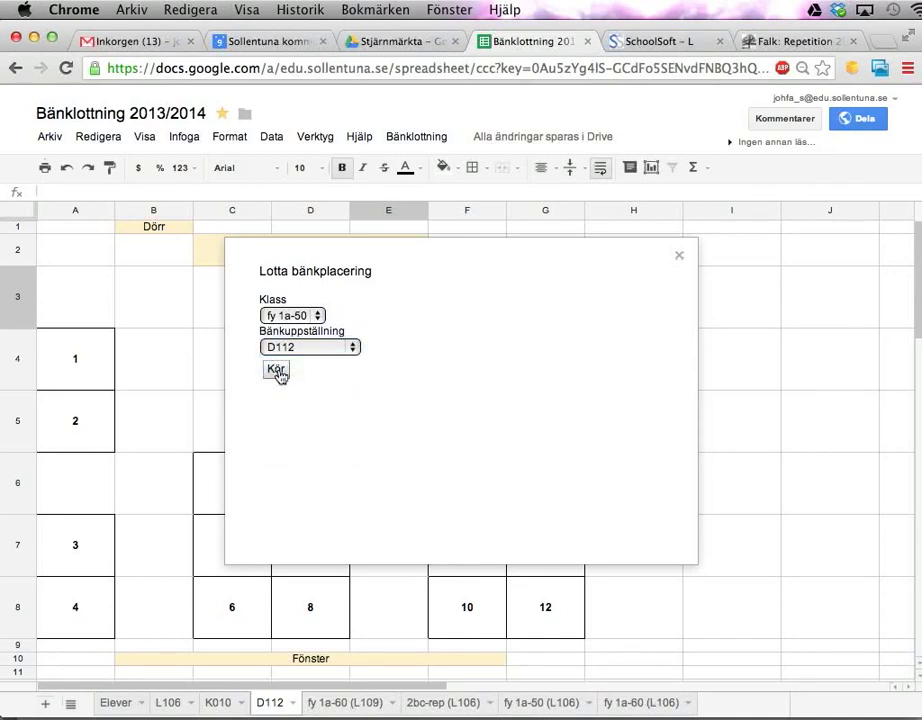
click(276, 370)
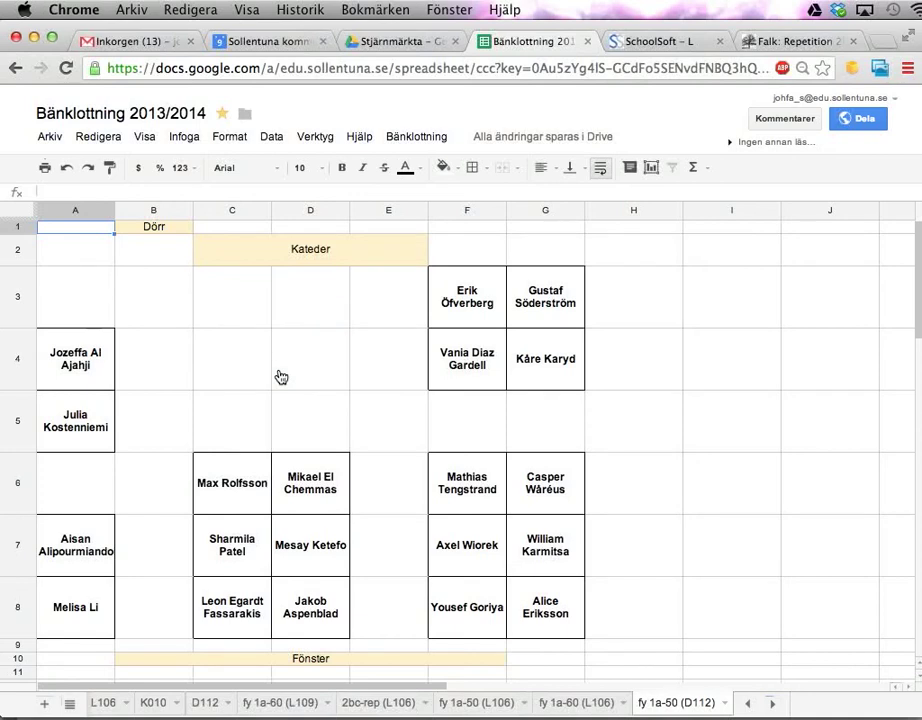
click(410, 137)
click(410, 167)
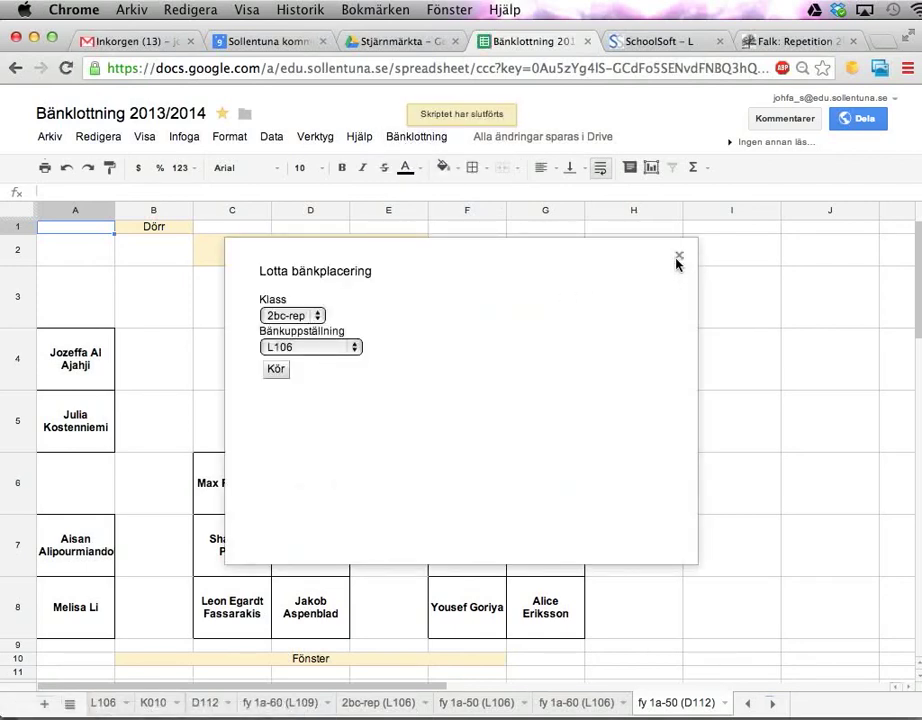
click(678, 258)
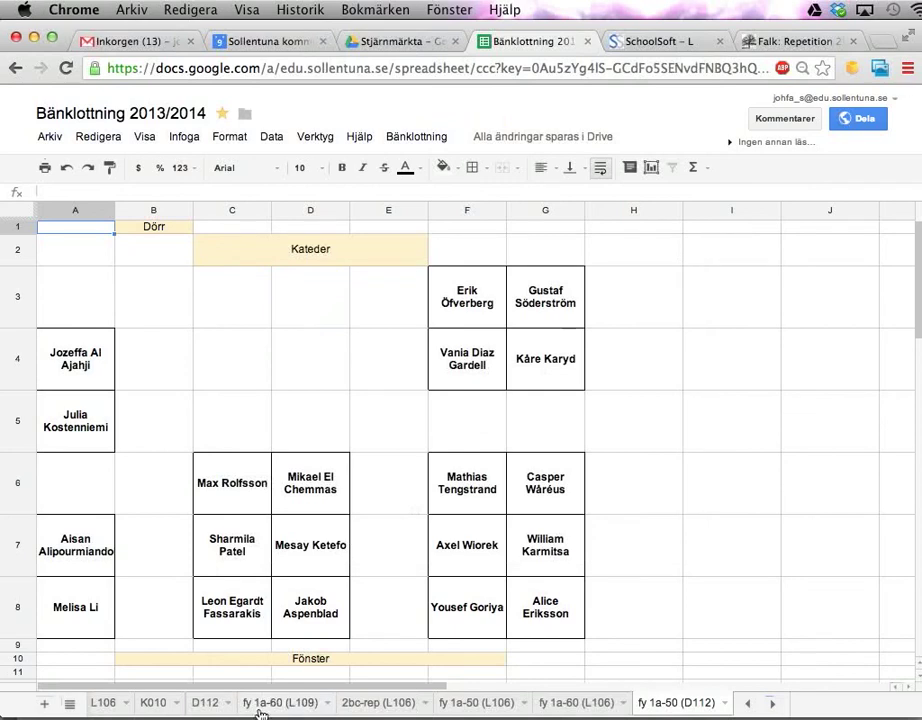
Go back to the D112 layout sheet and compare its desk placement and numbering with the hand-drawn classroom sketch.
click(205, 704)
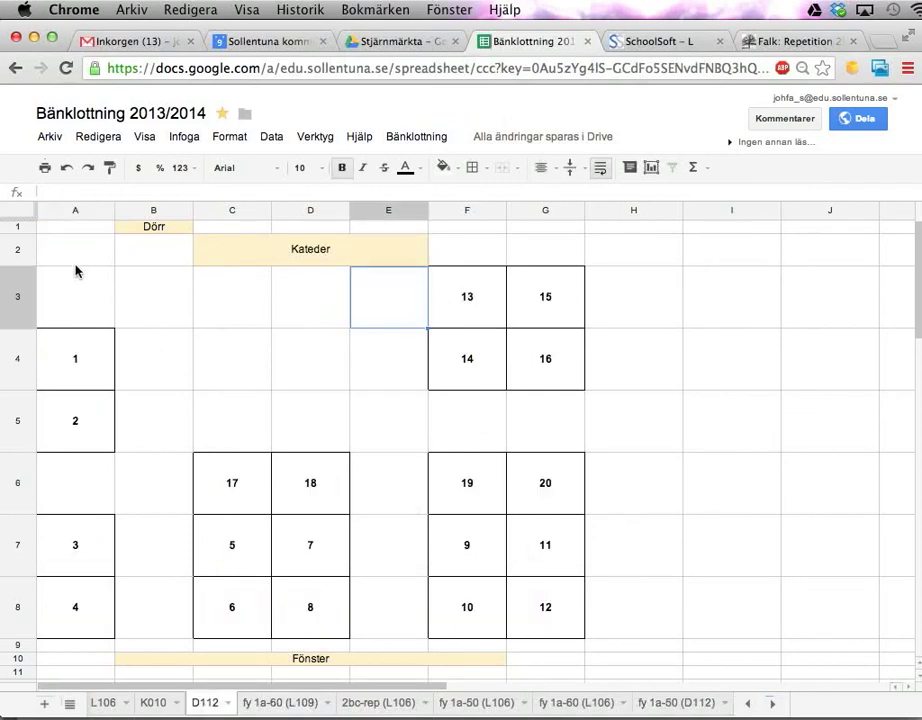
drag(66, 234, 562, 662)
click(390, 421)
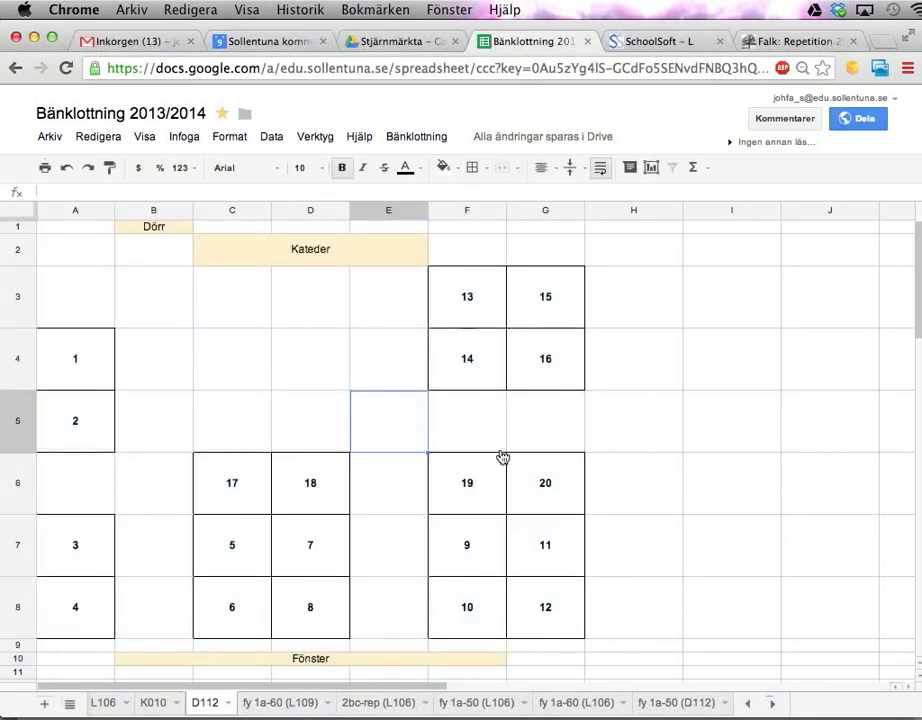
key(super+Tab)
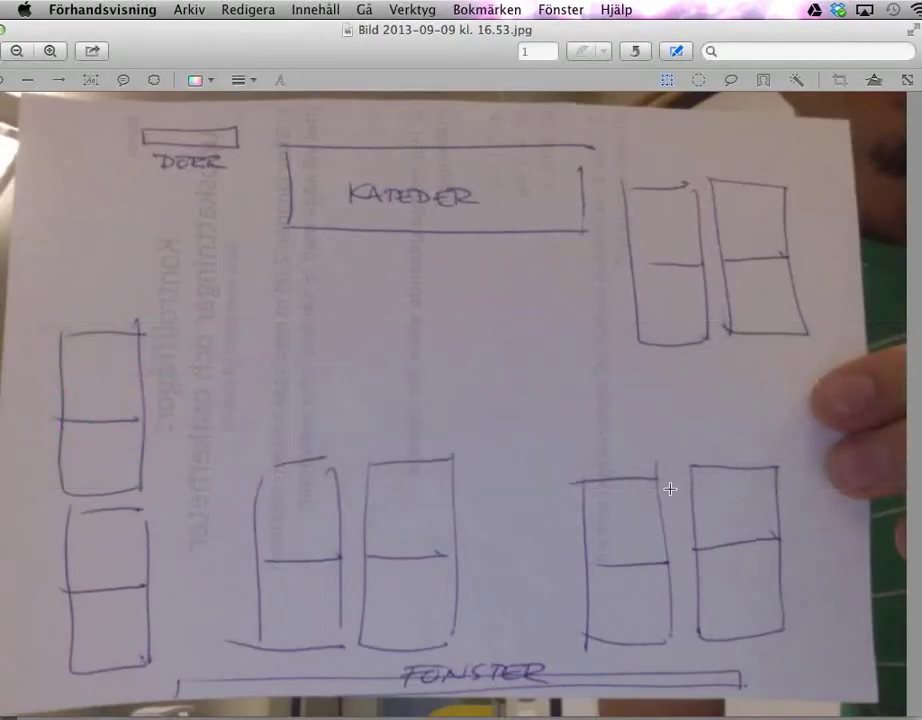
key(super+Tab)
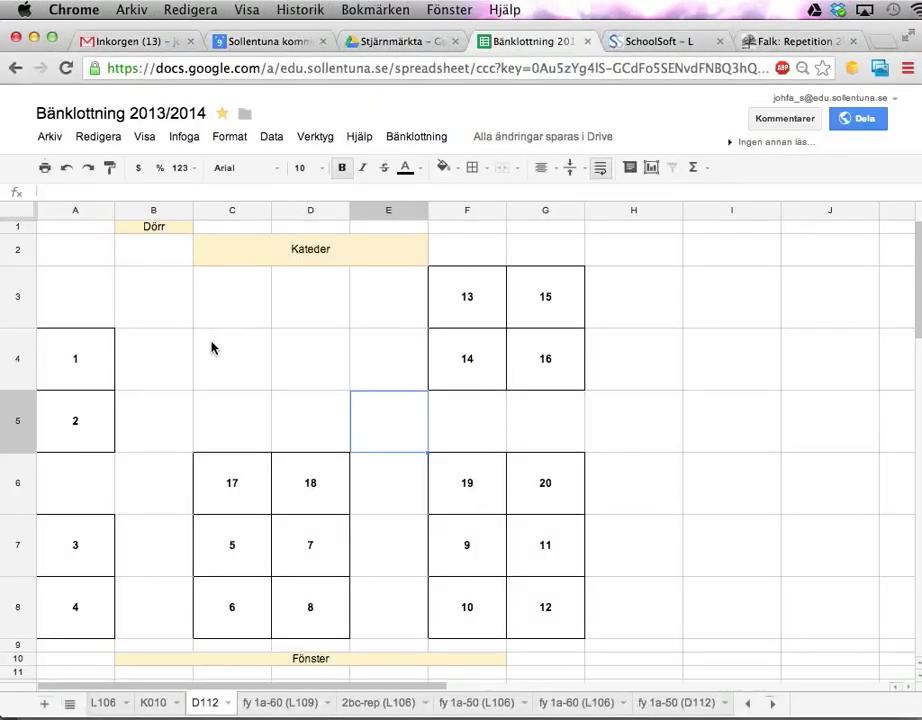
click(93, 370)
click(93, 422)
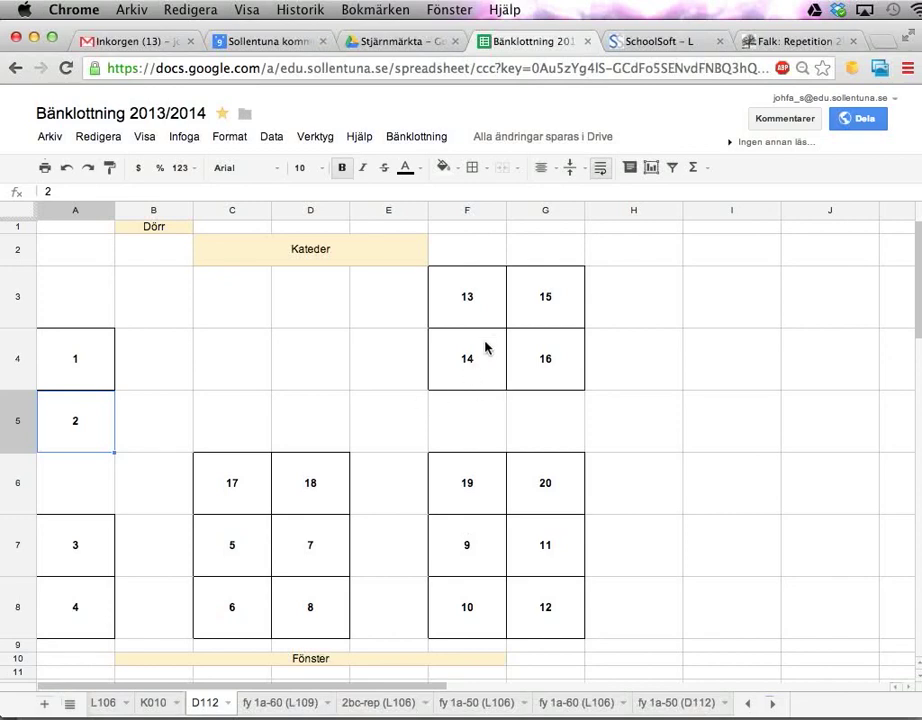
drag(463, 305, 449, 381)
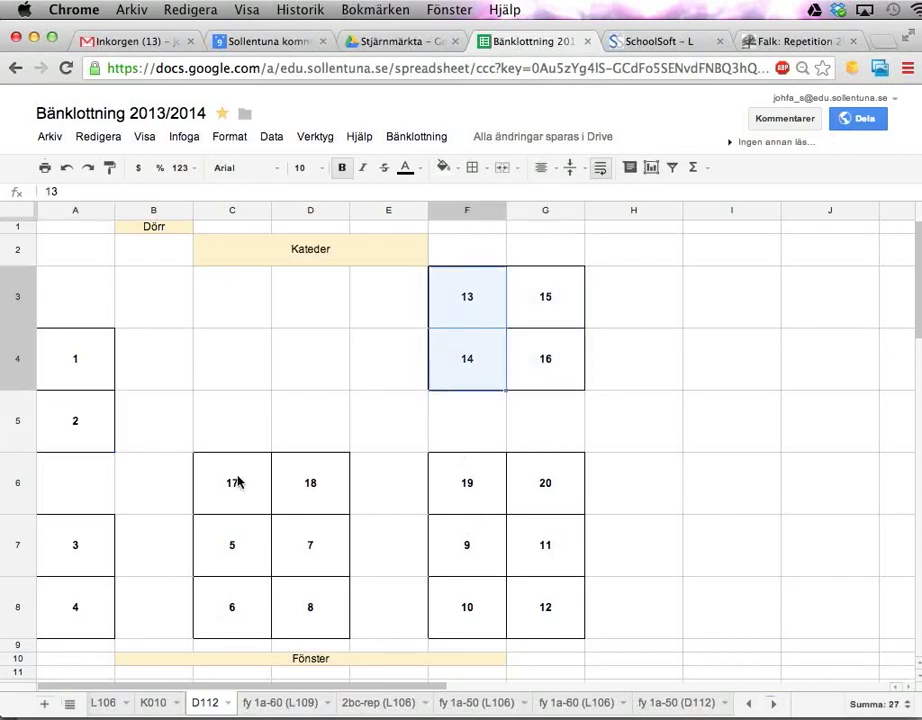
click(278, 418)
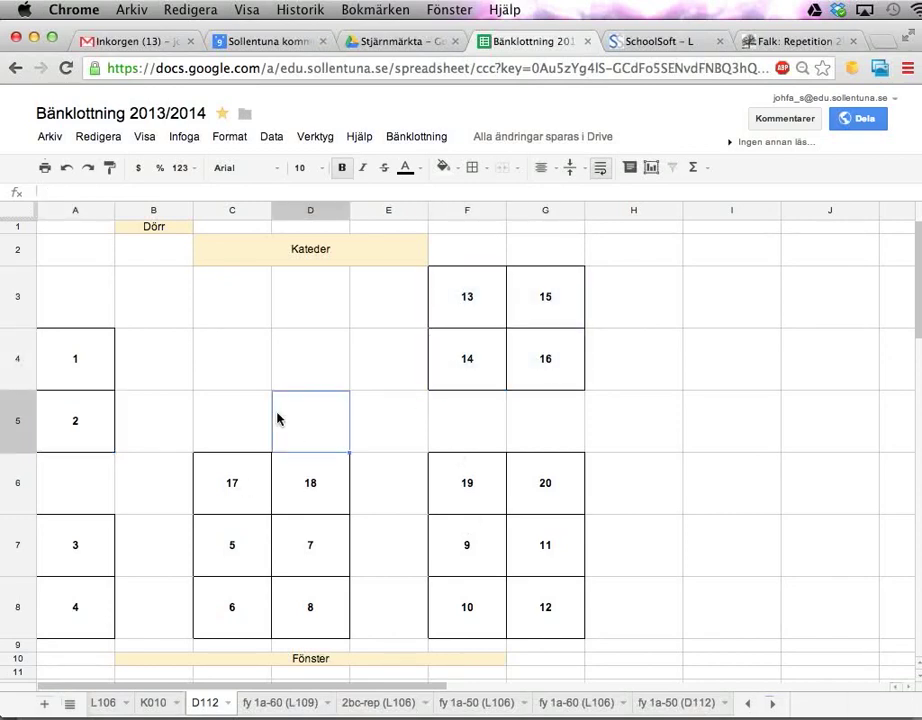